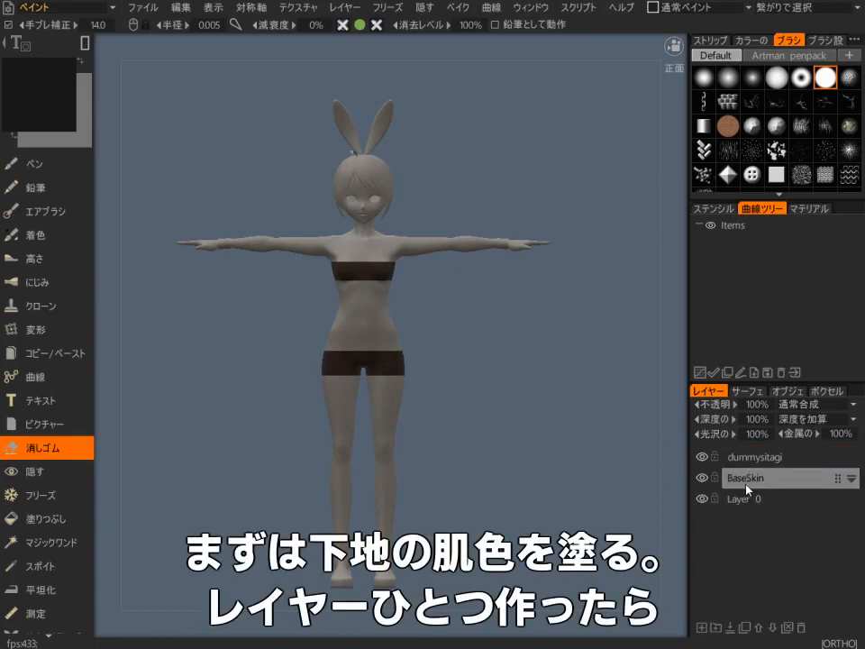
# - Fill the body on the BaseSkin layer with a pale skin colour of hue 11.1, saturation 14% and lightness 99%
pyautogui.click(748, 478)
pyautogui.moveTo(517, 411); pyautogui.dragTo(600, 428)
pyautogui.click(438, 367)
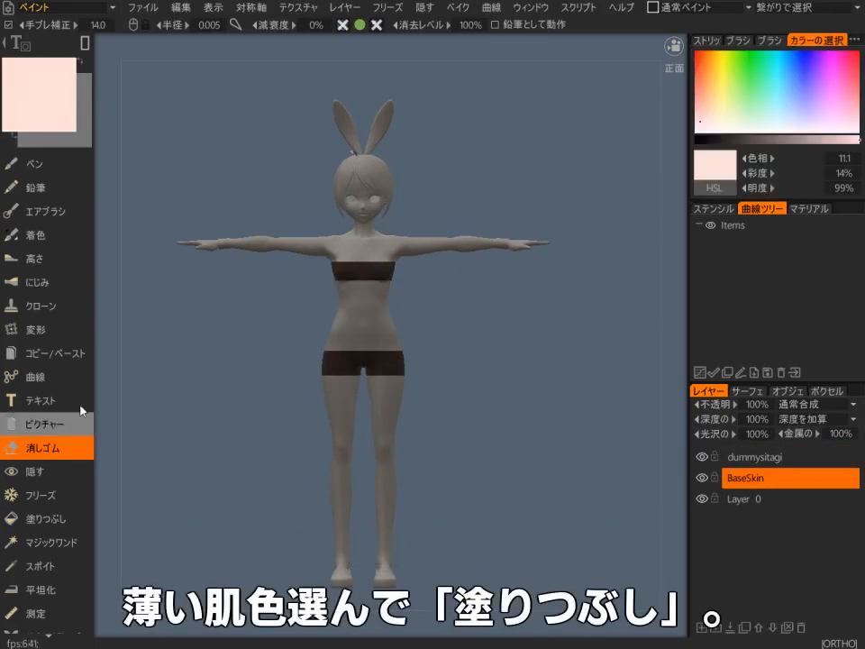
pyautogui.click(91, 521)
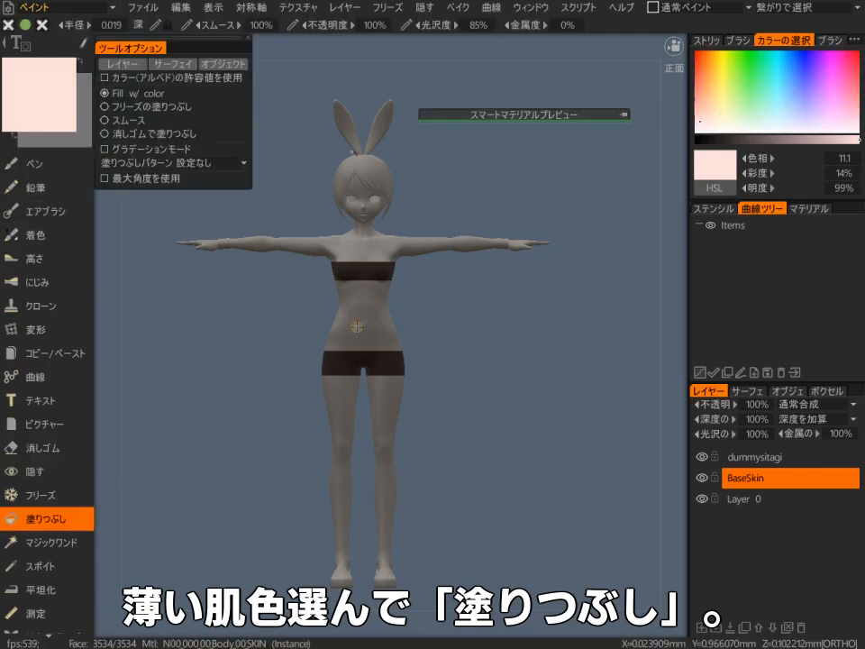
pyautogui.click(357, 326)
pyautogui.scroll(3, 428, 323)
pyautogui.scroll(-2, 475, 447)
pyautogui.keyDown('alt'); pyautogui.moveTo(475, 447); pyautogui.dragTo(511, 453); pyautogui.keyUp('alt')
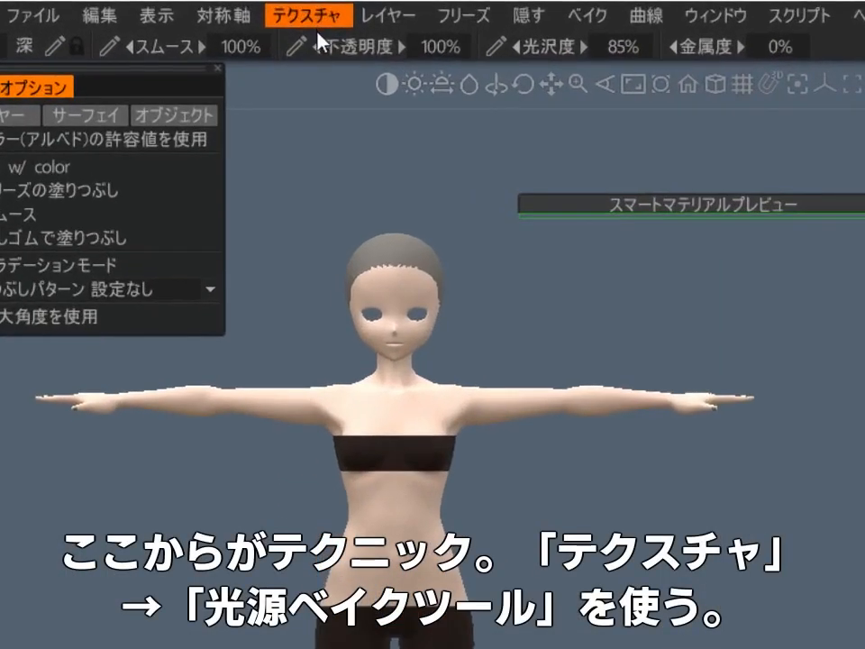
# - Bake lighting into a new layer with the light baking tool (光源ベイクツール), using map type サブサーフェイス・スキャッタリング
pyautogui.click(311, 15)
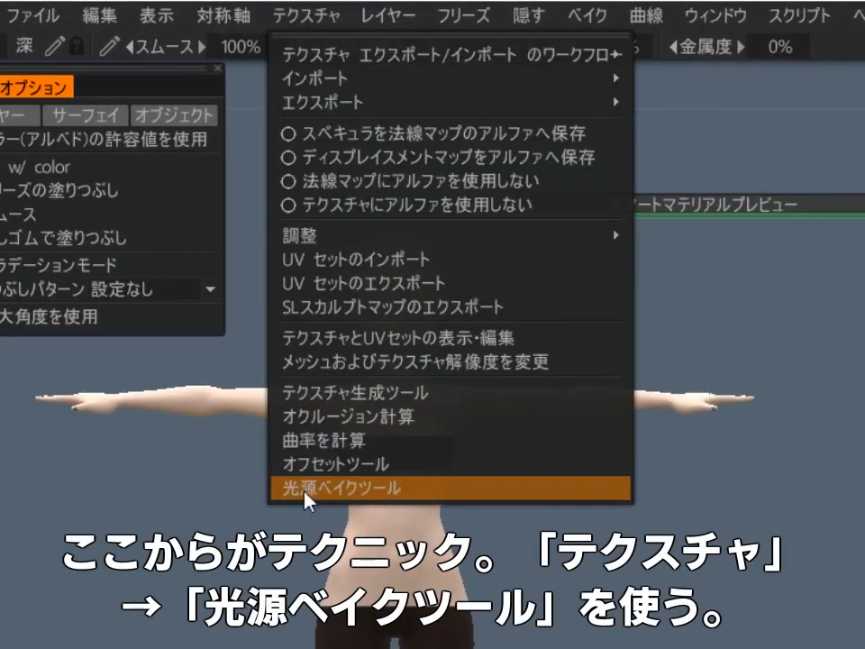
pyautogui.click(408, 488)
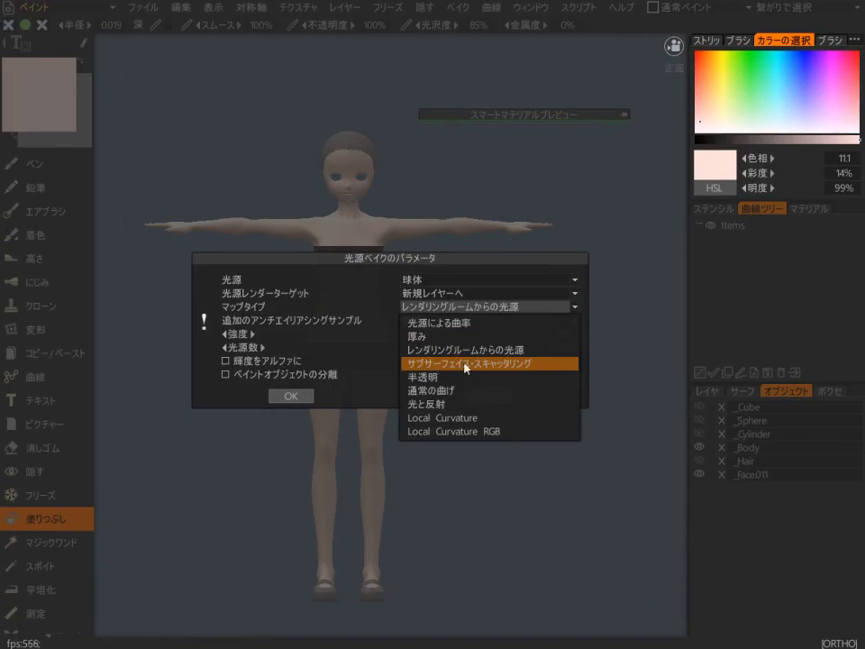
pyautogui.click(455, 364)
pyautogui.press('Return')
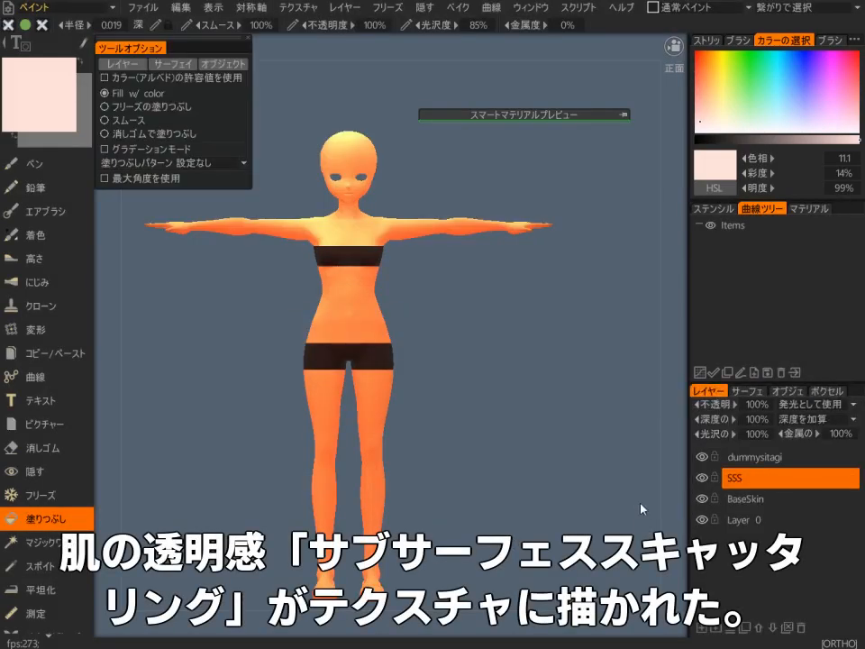
pyautogui.moveTo(642, 511)
pyautogui.keyDown('alt'); pyautogui.mouseDown()
pyautogui.moveTo(234, 526)
pyautogui.moveTo(440, 498)
pyautogui.moveTo(633, 496)
pyautogui.mouseUp(); pyautogui.keyUp('alt')
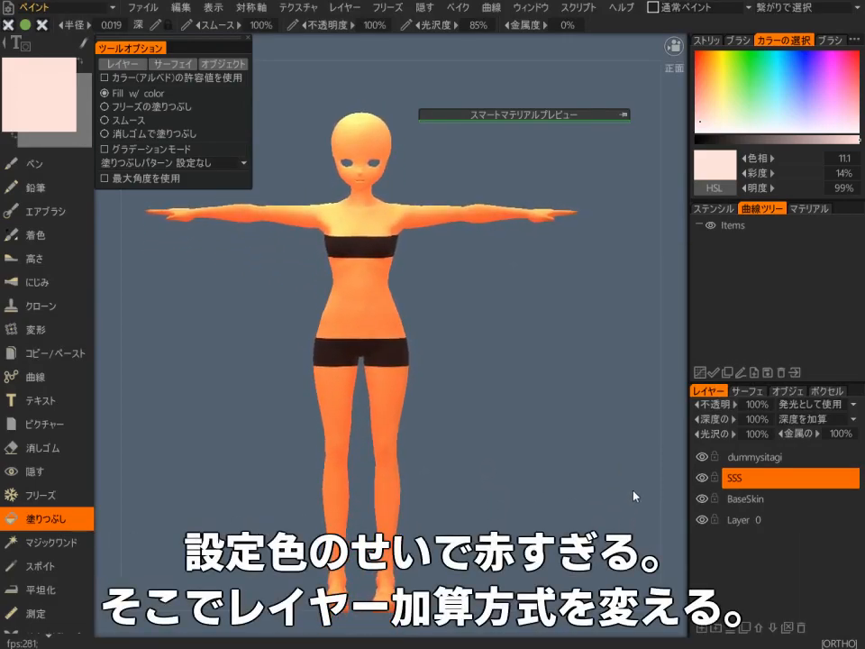
# - Set the SSS layer's blending mode to オーバーレイ (Overlay) and check the skin shading on the figure
pyautogui.click(793, 405)
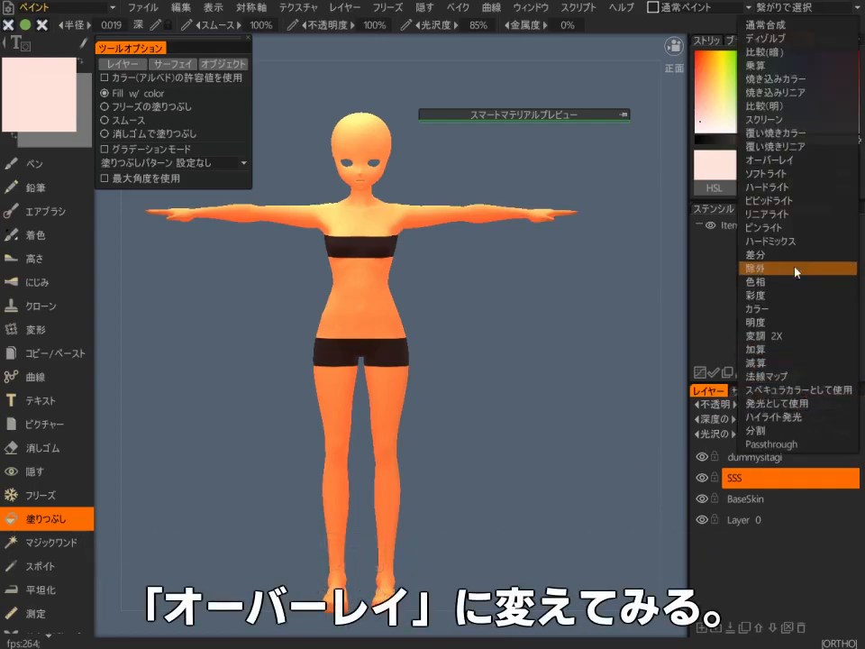
pyautogui.click(801, 163)
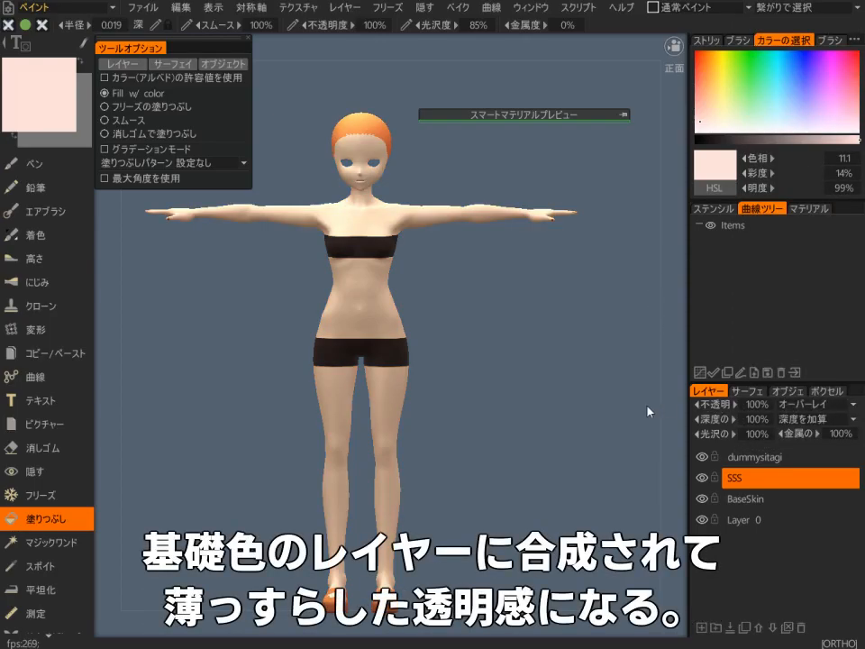
pyautogui.keyDown('alt'); pyautogui.moveTo(636, 421); pyautogui.dragTo(610, 379, button='right'); pyautogui.keyUp('alt')
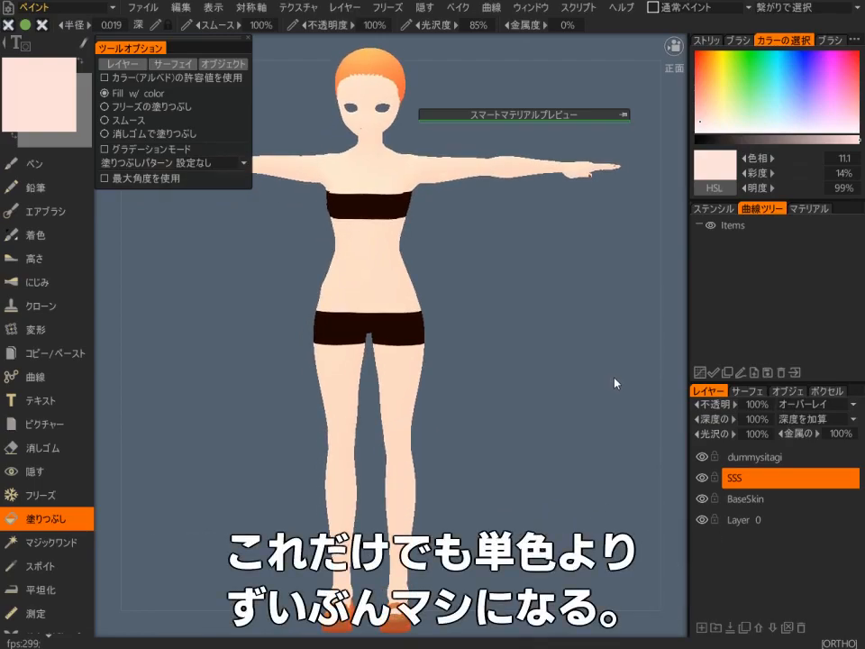
pyautogui.keyDown('alt'); pyautogui.moveTo(612, 380); pyautogui.dragTo(611, 444, button='middle'); pyautogui.keyUp('alt')
pyautogui.keyDown('alt'); pyautogui.moveTo(611, 444); pyautogui.dragTo(631, 429, button='right'); pyautogui.keyUp('alt')
pyautogui.keyDown('alt'); pyautogui.moveTo(632, 364); pyautogui.dragTo(630, 421, button='middle'); pyautogui.keyUp('alt')
pyautogui.keyDown('alt'); pyautogui.moveTo(630, 421); pyautogui.dragTo(359, 270); pyautogui.keyUp('alt')
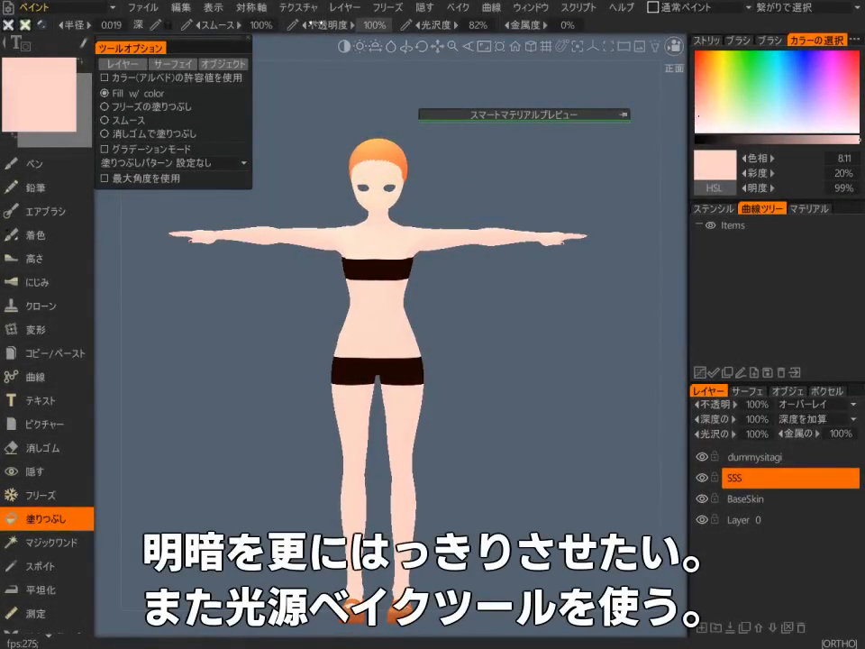
# - Bake the render room lighting into a new layer, using map type レンダリングルームからの光源 in the light baking tool
pyautogui.click(306, 8)
pyautogui.click(307, 276)
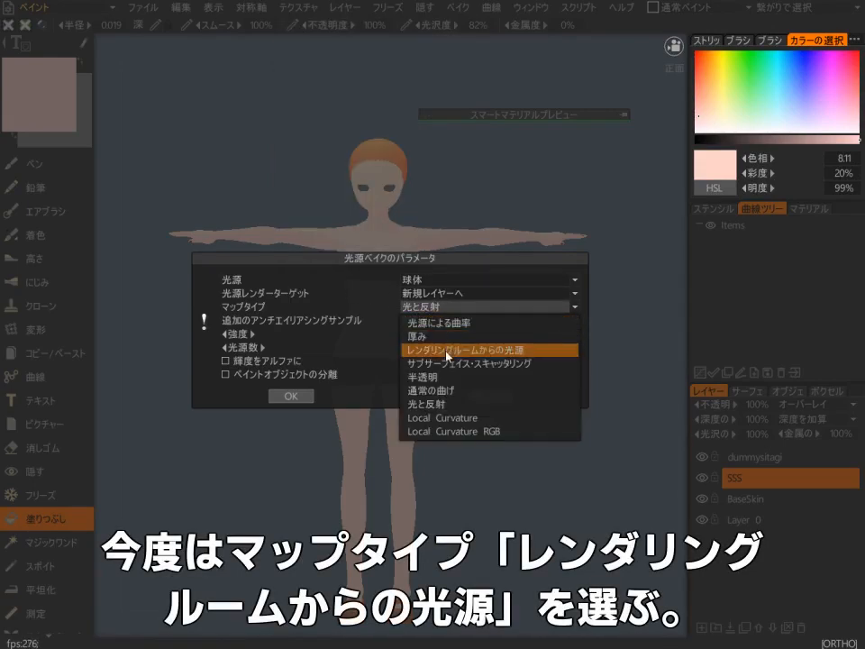
pyautogui.click(488, 349)
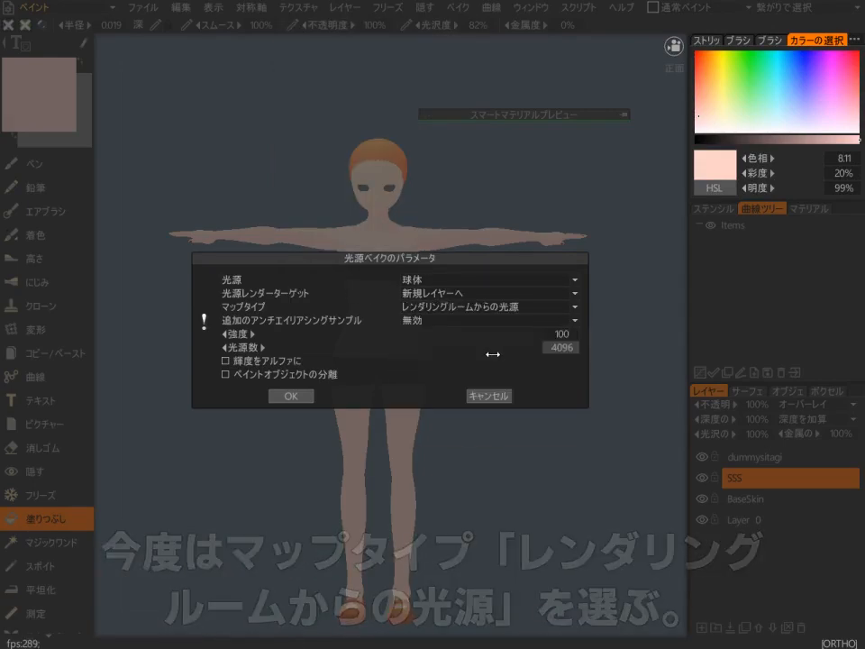
pyautogui.click(301, 397)
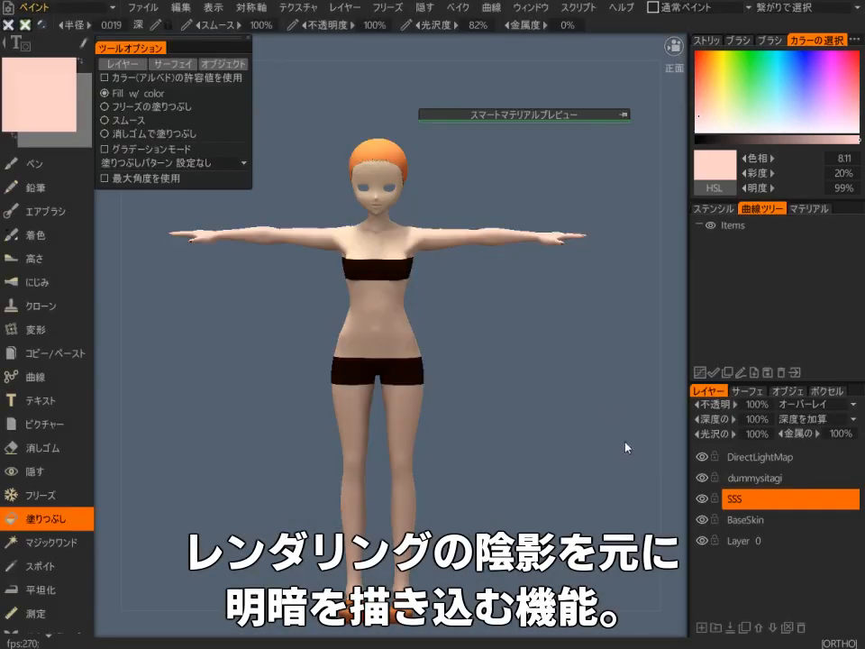
# - Move the DirectLightMap layer directly below dummysitagi and set its blending mode to オーバーレイ (Overlay)
pyautogui.click(748, 460)
pyautogui.moveTo(848, 459); pyautogui.dragTo(844, 490)
pyautogui.click(813, 405)
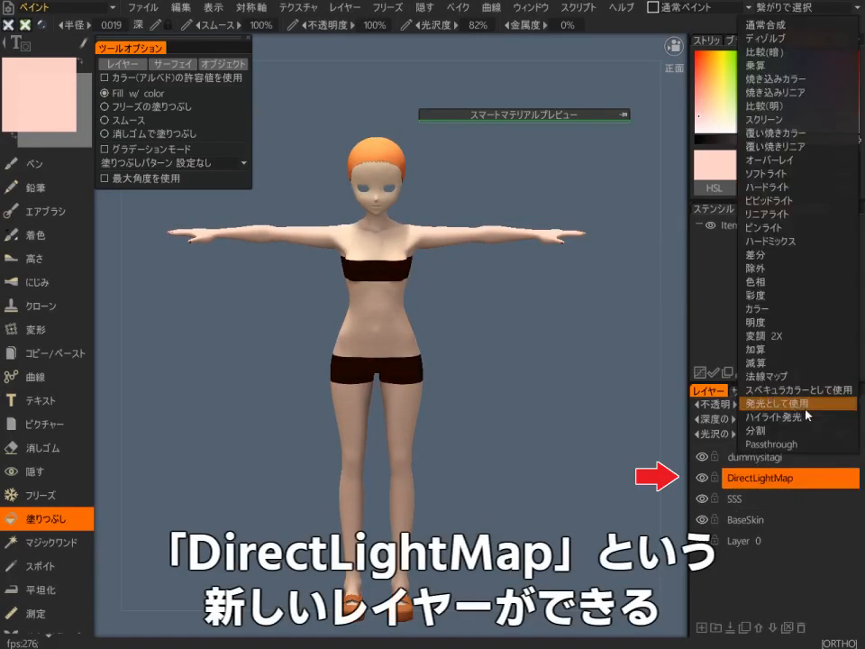
pyautogui.click(765, 160)
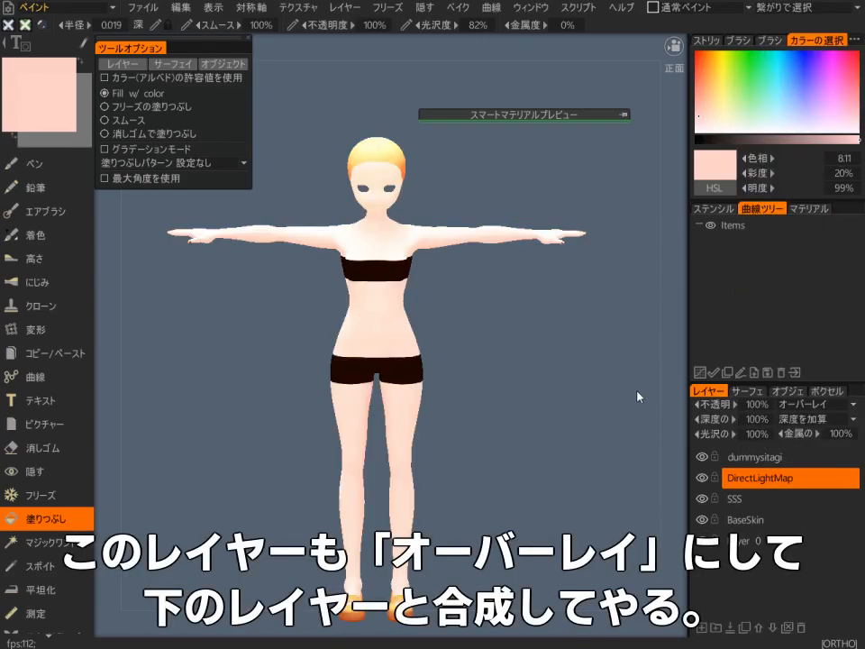
pyautogui.moveTo(624, 402); pyautogui.dragTo(628, 449, button='middle')
pyautogui.moveTo(628, 449); pyautogui.dragTo(646, 373, button='right')
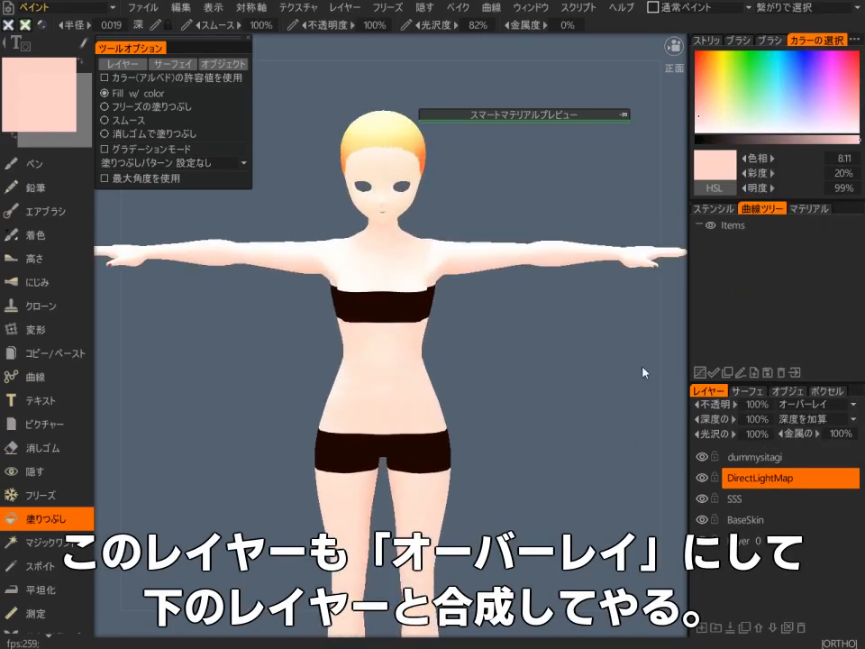
# - Toggle the DirectLightMap layer's visibility to compare the skin shading with and without it, and inspect the figure
pyautogui.click(705, 480)
pyautogui.click(706, 480)
pyautogui.click(706, 480)
pyautogui.click(706, 480)
pyautogui.keyDown('alt'); pyautogui.moveTo(659, 487); pyautogui.dragTo(617, 498); pyautogui.keyUp('alt')
pyautogui.keyDown('alt'); pyautogui.moveTo(617, 497); pyautogui.dragTo(605, 463, button='right'); pyautogui.keyUp('alt')
pyautogui.keyDown('alt'); pyautogui.moveTo(605, 463); pyautogui.dragTo(598, 418, button='middle'); pyautogui.keyUp('alt')
pyautogui.keyDown('alt'); pyautogui.moveTo(596, 418); pyautogui.dragTo(599, 459); pyautogui.keyUp('alt')
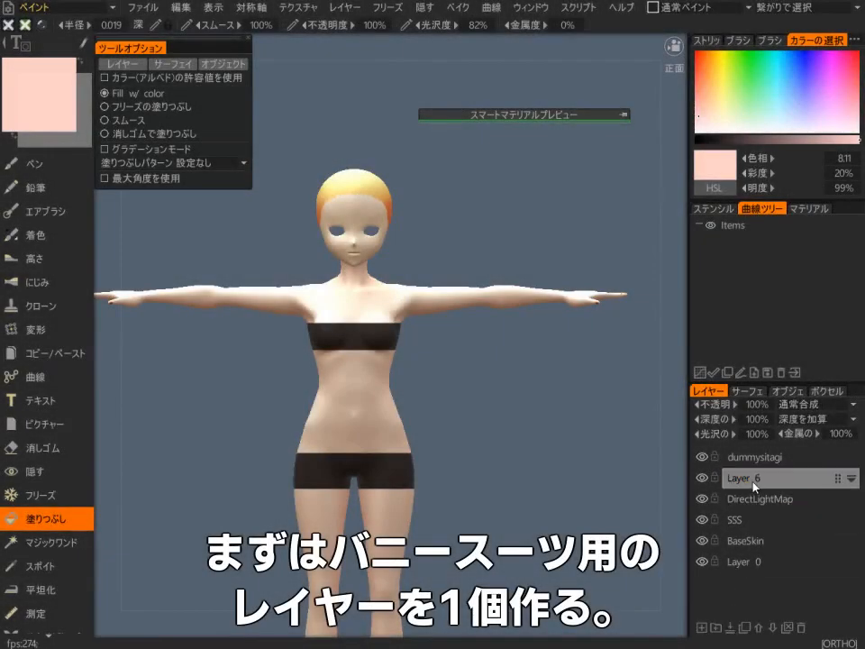
# - Rename the new layer above DirectLightMap as Banysuit
pyautogui.doubleClick(753, 482)
pyautogui.write('Banysui')
pyautogui.press('BackSpace')
pyautogui.write('ysuit')
pyautogui.press('Return')
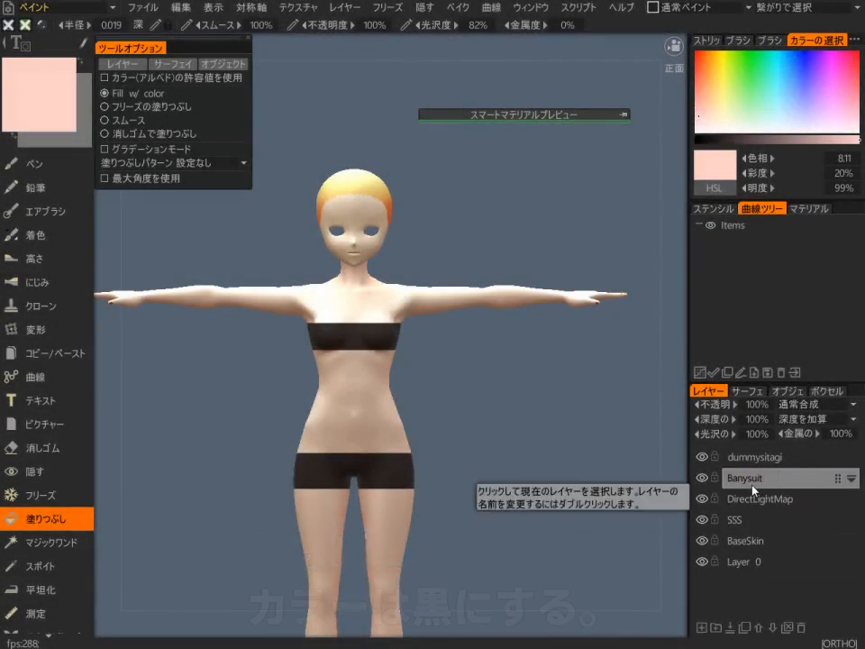
# - Set the paint colour to near-black at 3% lightness and ready the Pen tool with colour and gloss enabled but depth off
pyautogui.rightClick(460, 412)
pyautogui.click(382, 432)
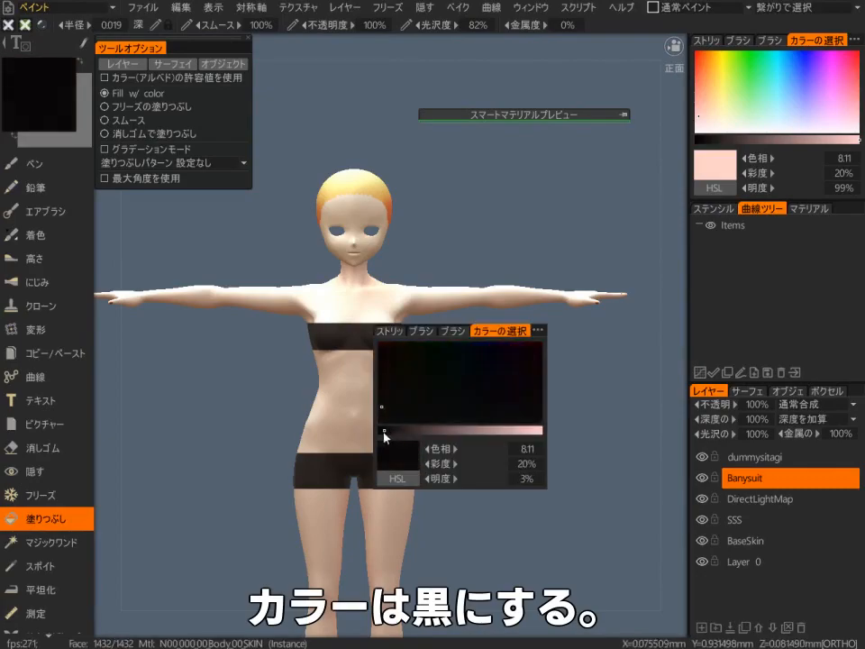
pyautogui.click(72, 169)
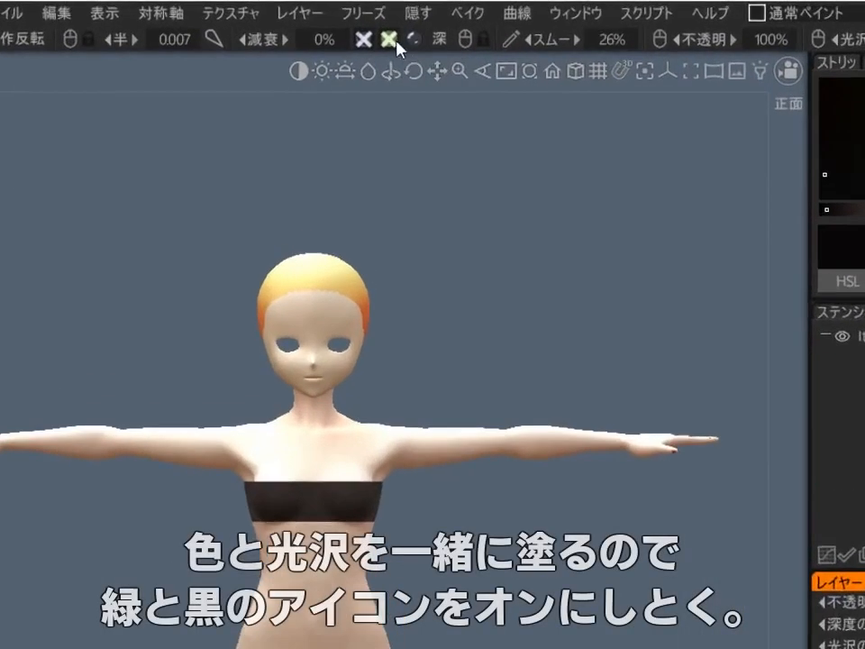
pyautogui.click(407, 27)
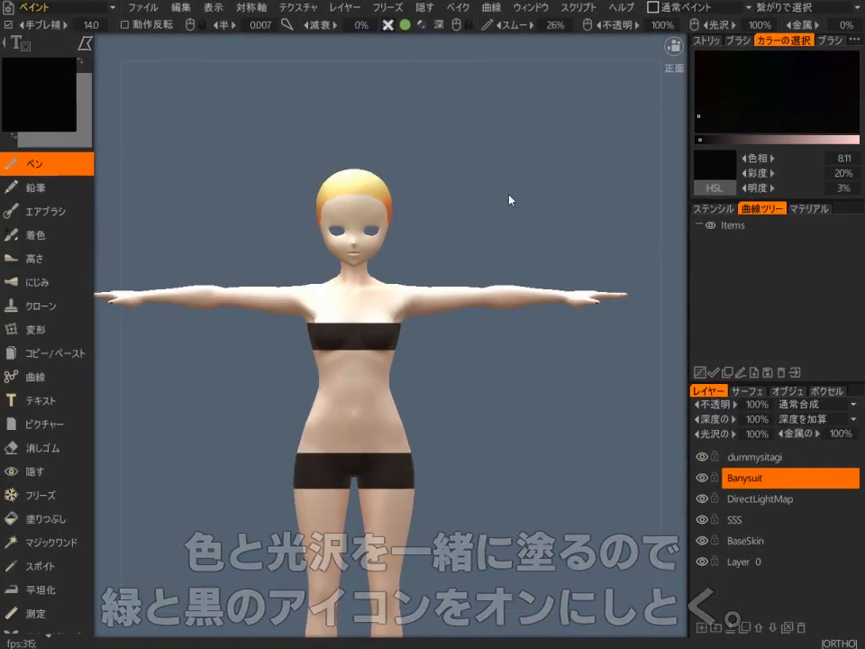
# - Paint the torso black from the chest to the upper thighs with one rectangle-mode Pen fill on the Banysuit layer
pyautogui.press('e')
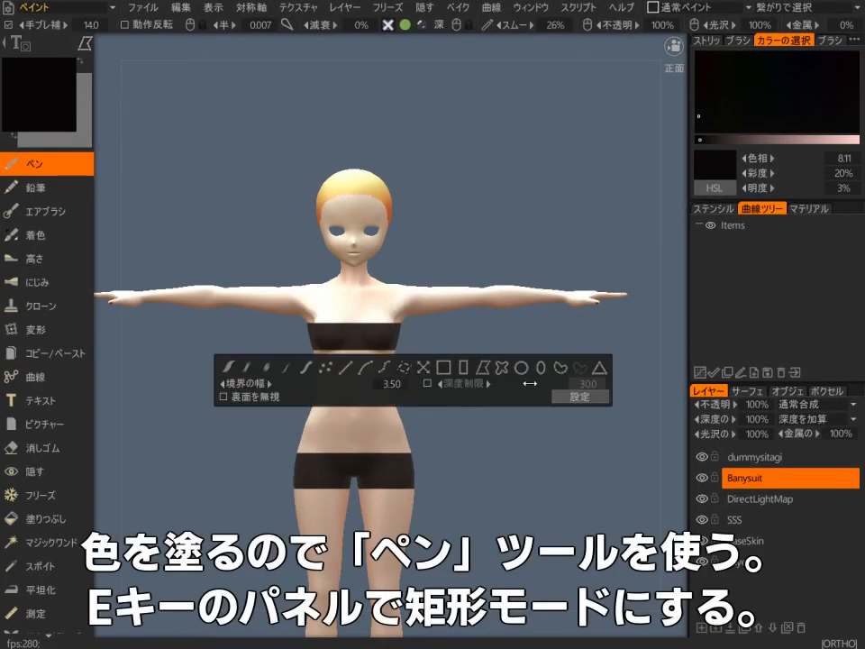
pyautogui.click(465, 369)
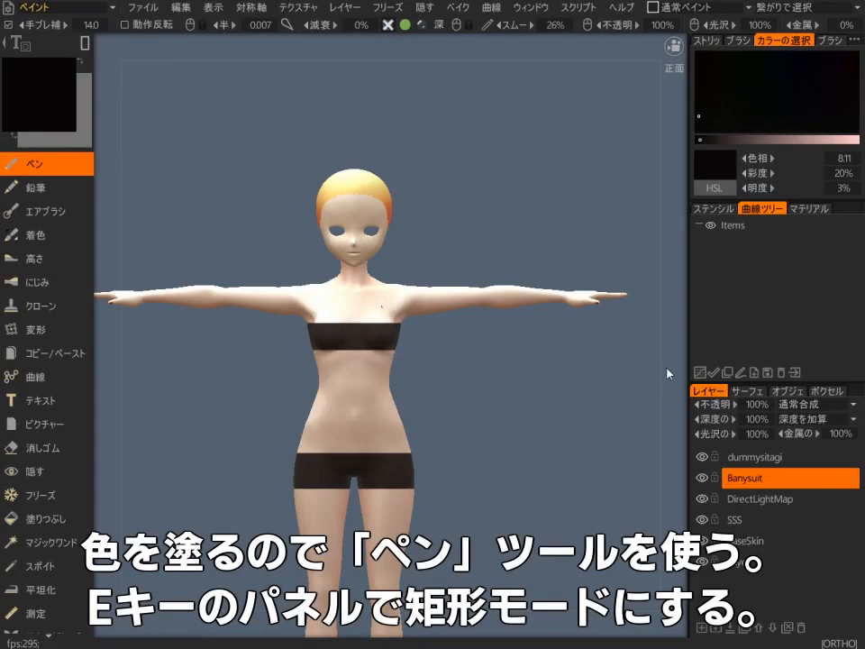
pyautogui.moveTo(263, 322); pyautogui.dragTo(431, 506)
pyautogui.keyDown('alt'); pyautogui.moveTo(433, 505); pyautogui.dragTo(502, 309, button='right'); pyautogui.keyUp('alt')
pyautogui.keyDown('alt'); pyautogui.moveTo(502, 309); pyautogui.dragTo(667, 313); pyautogui.keyUp('alt')
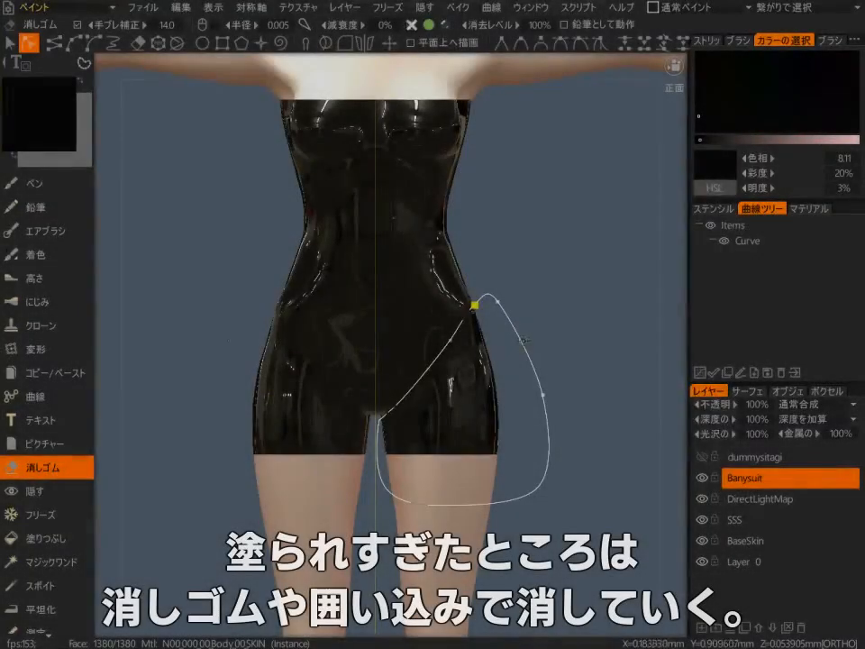
# - Erase the area inside the closed curve around the hip and thigh to cut the suit's symmetrical high leg openings
pyautogui.rightClick(554, 335)
pyautogui.click(585, 322)
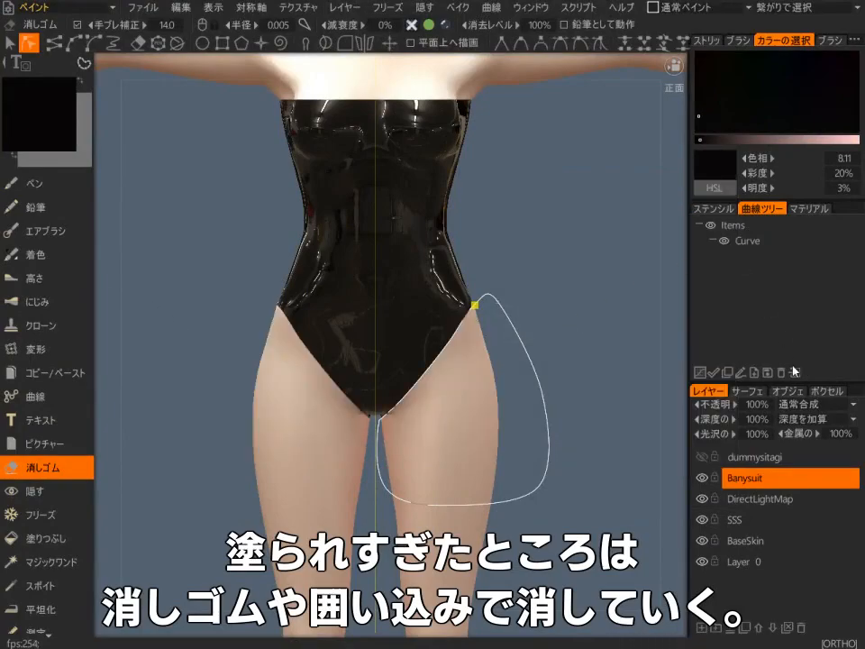
pyautogui.keyDown('alt'); pyautogui.moveTo(666, 318); pyautogui.dragTo(557, 395); pyautogui.keyUp('alt')
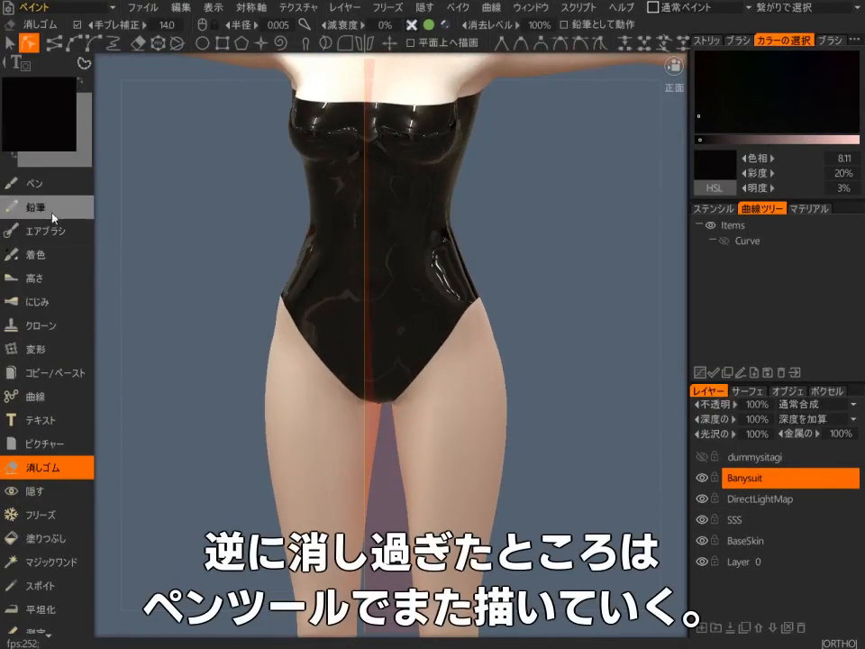
# - Repaint the over-erased parts of the suit around the hips and crotch with the Pen tool
pyautogui.click(36, 183)
pyautogui.scroll(-3, 522, 353)
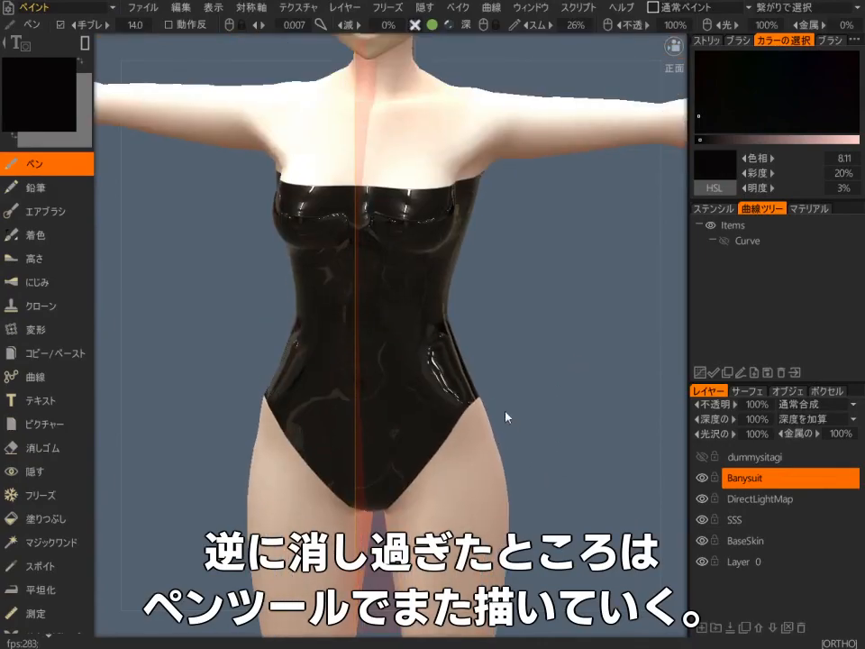
pyautogui.press('e')
pyautogui.click(398, 403)
pyautogui.scroll(3, 543, 338)
pyautogui.keyDown('alt'); pyautogui.moveTo(542, 338); pyautogui.dragTo(451, 403); pyautogui.keyUp('alt')
pyautogui.keyDown('alt'); pyautogui.moveTo(450, 404); pyautogui.dragTo(442, 355, button='middle'); pyautogui.keyUp('alt')
pyautogui.press('v')
pyautogui.moveTo(432, 368); pyautogui.dragTo(450, 368, button='right')
pyautogui.keyDown('alt'); pyautogui.moveTo(462, 355); pyautogui.dragTo(494, 341); pyautogui.keyUp('alt')
pyautogui.scroll(3, 494, 342)
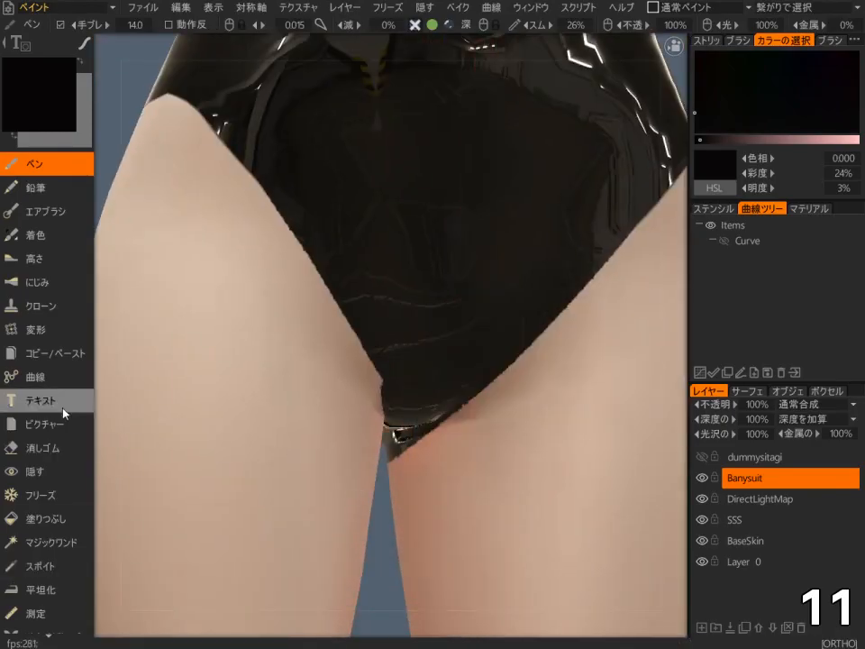
# - Erase a V-shaped neckline between the two cups of the suit with the eraser
pyautogui.click(36, 447)
pyautogui.press('e')
pyautogui.scroll(-3, 419, 415)
pyautogui.moveTo(253, 265); pyautogui.dragTo(334, 314)
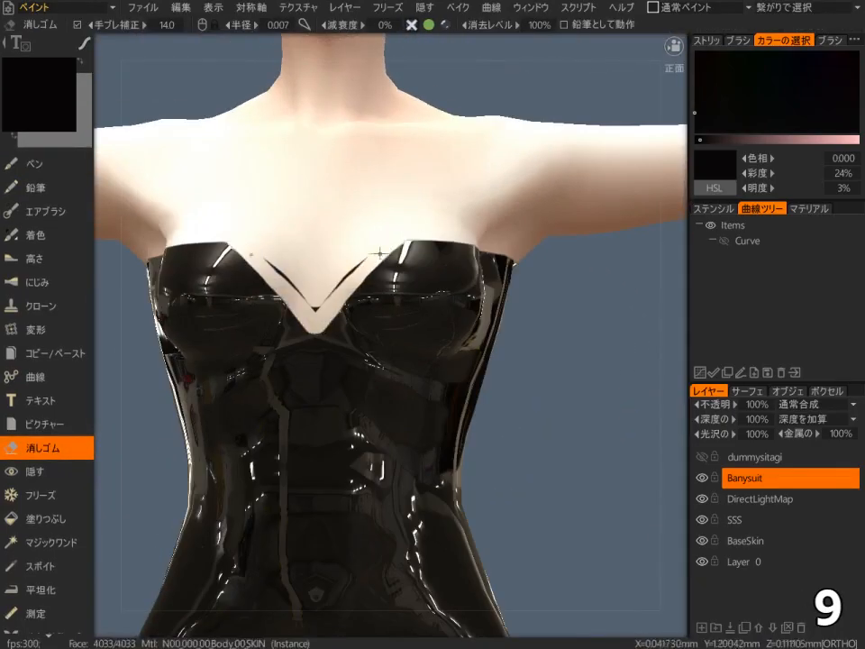
# - Rework the suit's chest area with the Pen tool, placing a shape point by point and applying it
pyautogui.click(36, 163)
pyautogui.moveTo(433, 360)
pyautogui.keyDown('alt'); pyautogui.mouseDown()
pyautogui.moveTo(235, 274)
pyautogui.moveTo(386, 293)
pyautogui.moveTo(499, 514)
pyautogui.moveTo(449, 322)
pyautogui.moveTo(312, 307)
pyautogui.moveTo(469, 312)
pyautogui.mouseUp(); pyautogui.keyUp('alt')
pyautogui.press('e')
pyautogui.click(342, 317)
pyautogui.click(214, 353)
pyautogui.click(284, 367)
pyautogui.click(368, 370)
pyautogui.press('Return')
# - Shape the upper edges of both cups into rounded peaks by alternating Pen and eraser strokes
pyautogui.click(34, 163)
pyautogui.moveTo(451, 262)
pyautogui.mouseDown()
pyautogui.moveTo(480, 245)
pyautogui.moveTo(301, 245)
pyautogui.moveTo(361, 359)
pyautogui.moveTo(505, 360)
pyautogui.mouseUp()
pyautogui.click(43, 448)
pyautogui.click(72, 167)
pyautogui.keyDown('alt'); pyautogui.moveTo(324, 324); pyautogui.dragTo(406, 343); pyautogui.keyUp('alt')
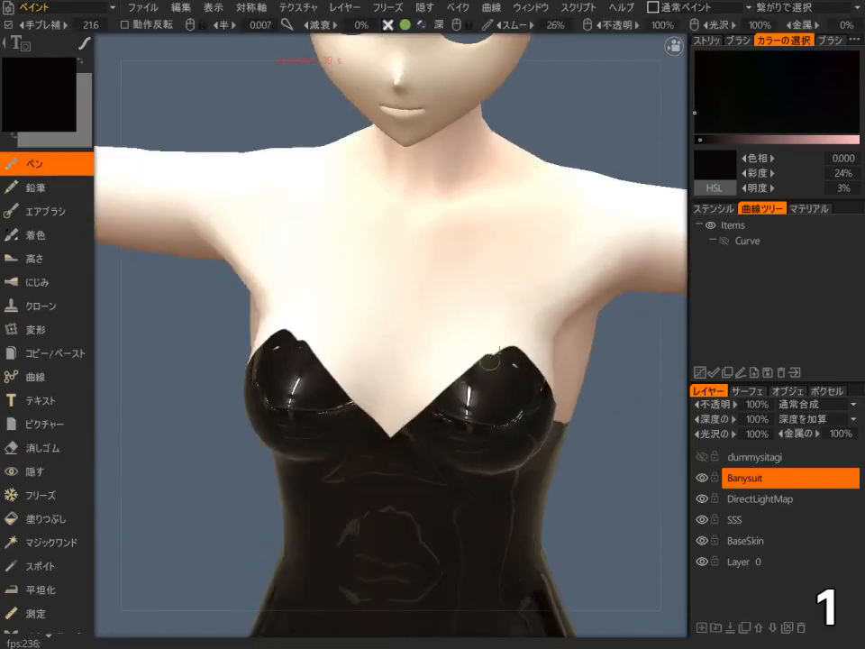
pyautogui.click(42, 447)
pyautogui.keyDown('alt'); pyautogui.moveTo(505, 335); pyautogui.dragTo(381, 334); pyautogui.keyUp('alt')
pyautogui.scroll(-5, 380, 335)
pyautogui.moveTo(504, 361)
pyautogui.keyDown('alt'); pyautogui.mouseDown()
pyautogui.moveTo(361, 505)
pyautogui.moveTo(469, 528)
pyautogui.moveTo(498, 522)
pyautogui.moveTo(595, 469)
pyautogui.mouseUp(); pyautogui.keyUp('alt')
pyautogui.keyDown('alt'); pyautogui.moveTo(595, 469); pyautogui.dragTo(568, 409, button='right'); pyautogui.keyUp('alt')
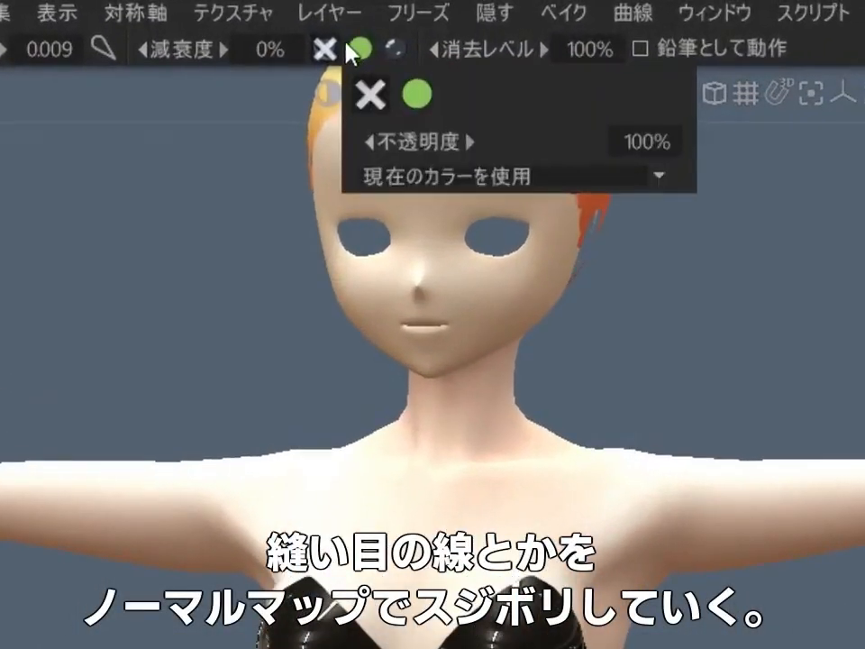
# - Enable depth painting and turn off colour and gloss so that strokes only affect the normal map
pyautogui.click(360, 28)
pyautogui.click(378, 28)
pyautogui.click(324, 49)
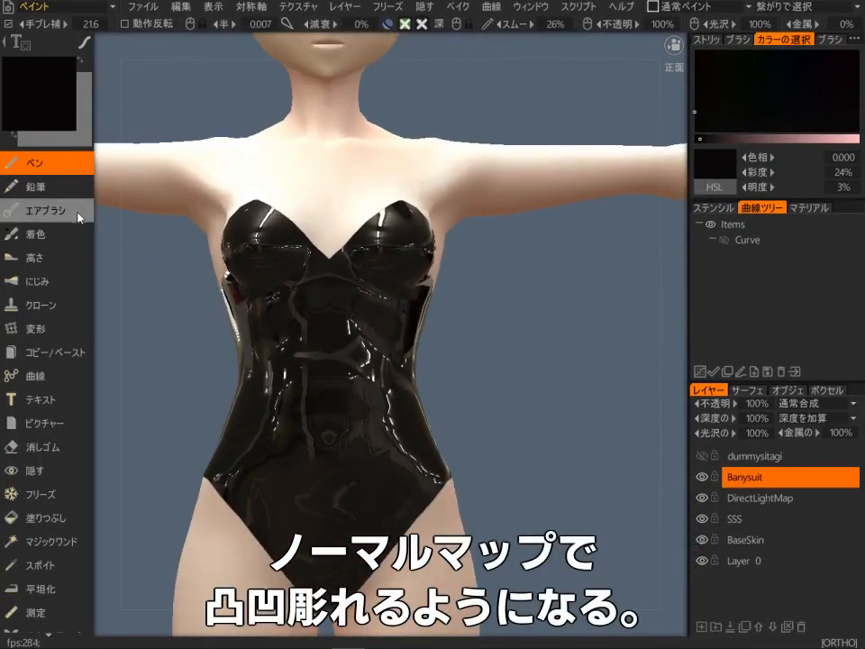
# - Engrave seam lines down the suit and along the leg openings, using the Airbrush in spline mode
pyautogui.press('space')
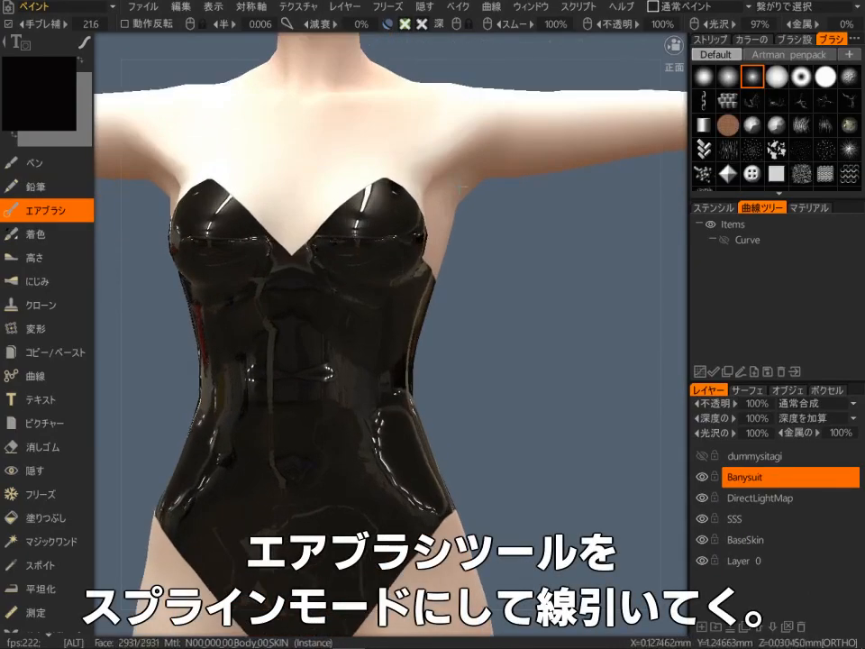
pyautogui.press('e')
pyautogui.click(394, 303)
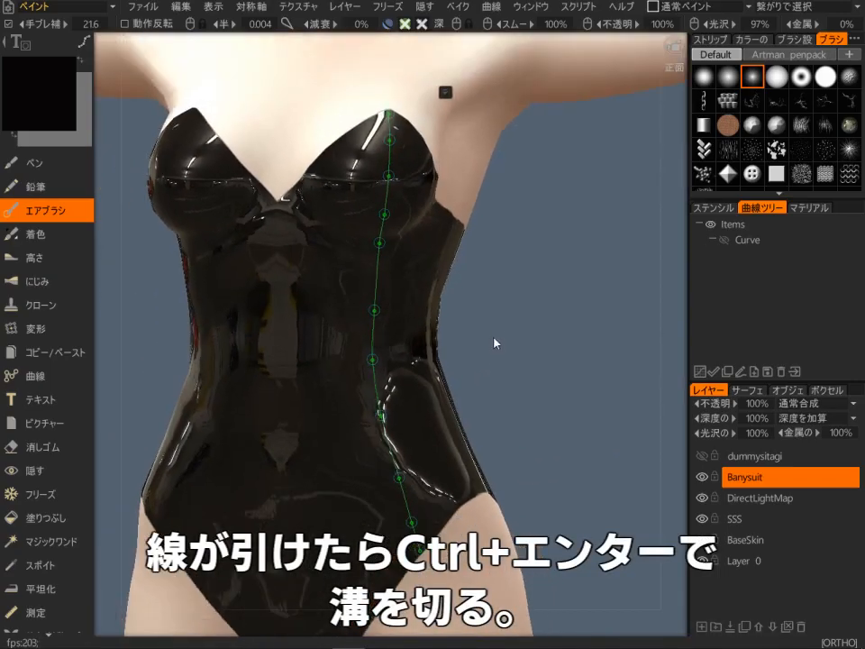
pyautogui.hotkey('ctrl', 'Return')
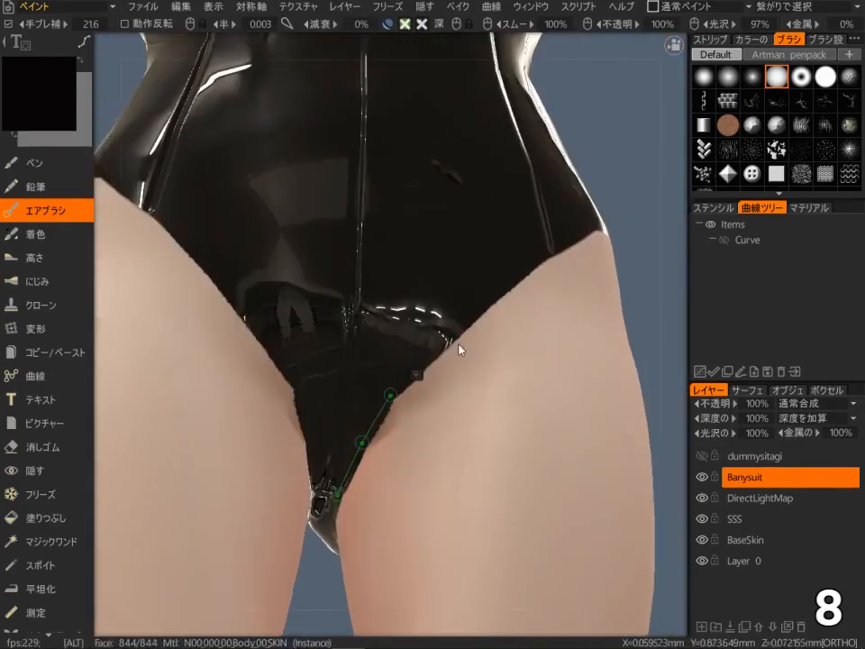
pyautogui.rightClick(431, 173)
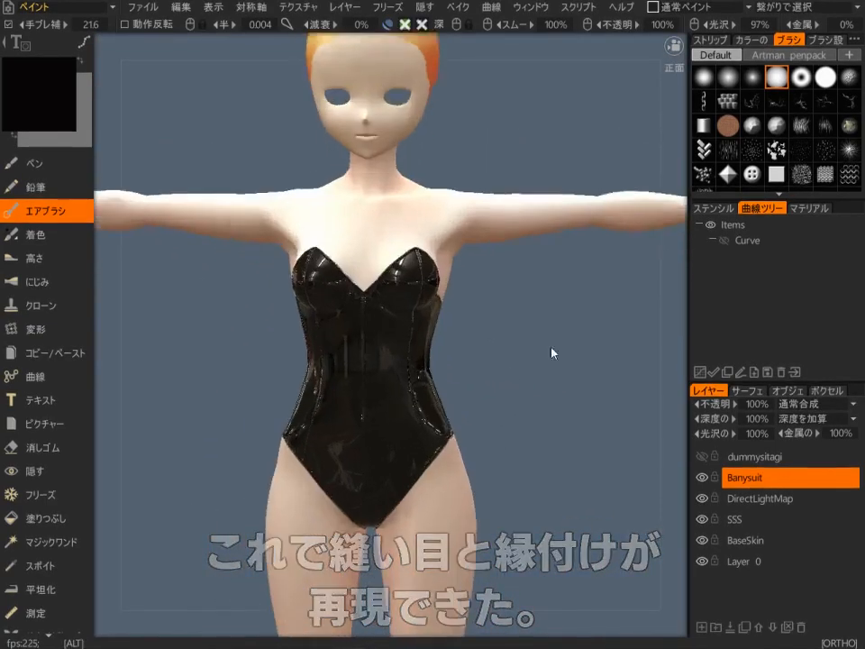
# - Inspect the suit from several angles, comparing the shaded display with the colour-only display
pyautogui.moveTo(552, 353)
pyautogui.keyDown('alt'); pyautogui.mouseDown()
pyautogui.moveTo(235, 348)
pyautogui.moveTo(551, 356)
pyautogui.mouseUp(); pyautogui.keyUp('alt')
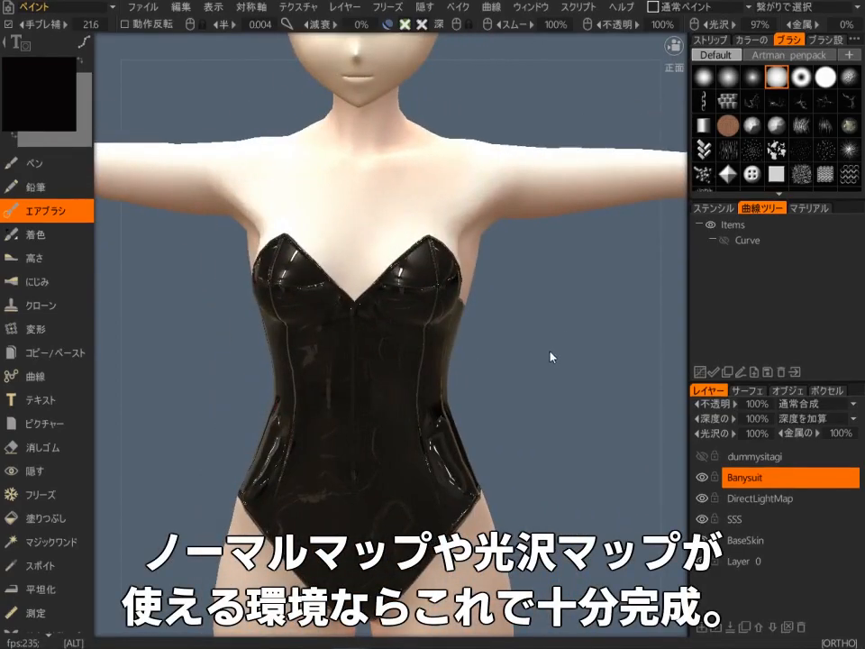
pyautogui.keyDown('alt'); pyautogui.moveTo(551, 356); pyautogui.dragTo(507, 441, button='right'); pyautogui.keyUp('alt')
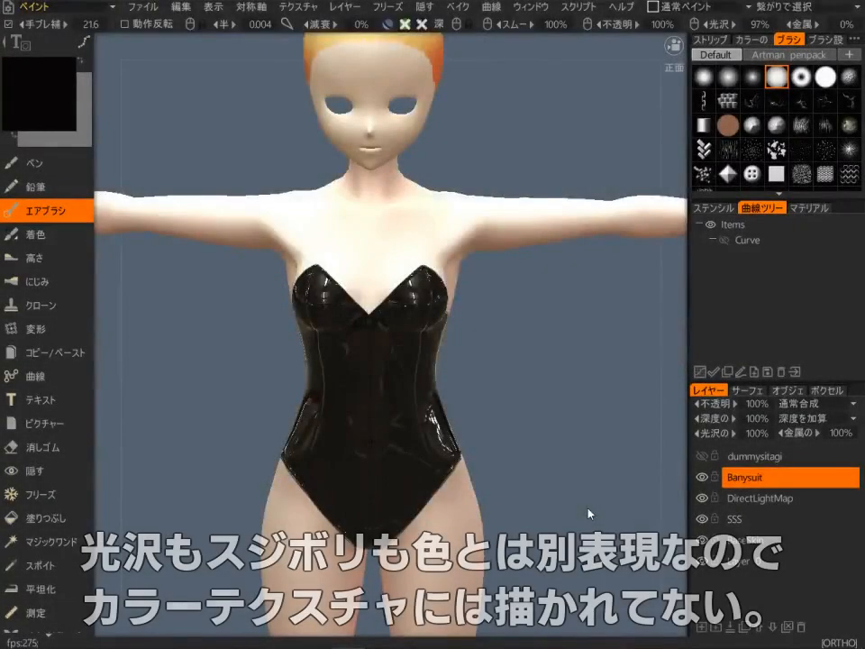
pyautogui.moveTo(441, 381)
pyautogui.keyDown('alt'); pyautogui.mouseDown()
pyautogui.moveTo(662, 333)
pyautogui.moveTo(596, 399)
pyautogui.mouseUp(); pyautogui.keyUp('alt')
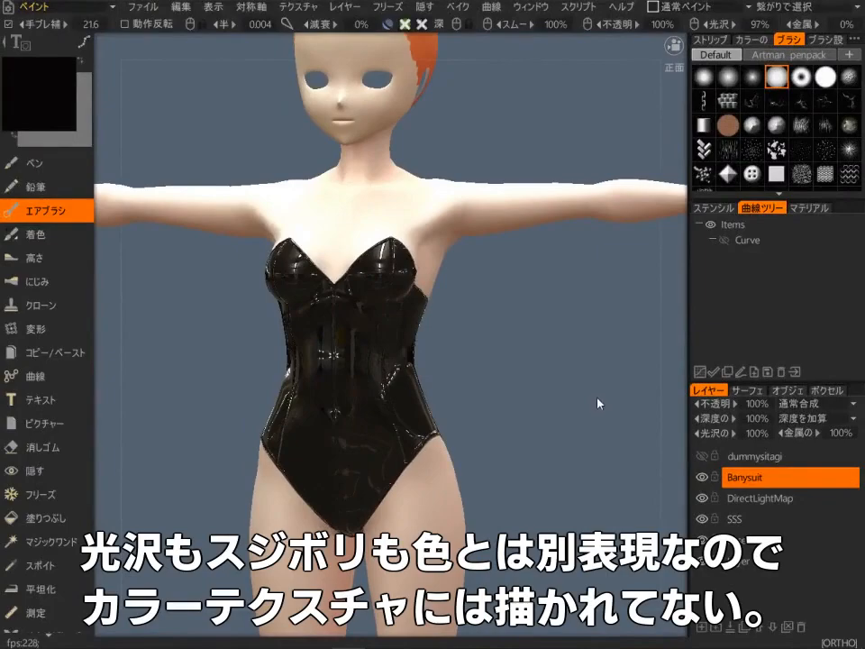
pyautogui.press('2')
pyautogui.keyDown('alt'); pyautogui.moveTo(515, 446); pyautogui.dragTo(596, 451); pyautogui.keyUp('alt')
pyautogui.keyDown('alt'); pyautogui.moveTo(596, 451); pyautogui.dragTo(611, 421, button='right'); pyautogui.keyUp('alt')
pyautogui.keyDown('alt'); pyautogui.moveTo(612, 421); pyautogui.dragTo(603, 421); pyautogui.keyUp('alt')
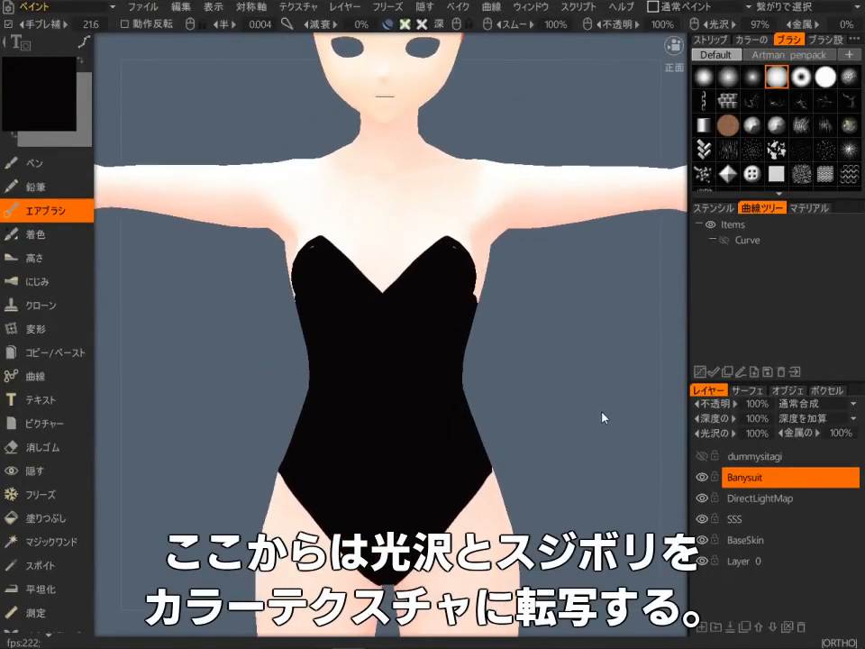
pyautogui.press('1')
pyautogui.keyDown('alt'); pyautogui.moveTo(603, 421); pyautogui.dragTo(661, 406, button='right'); pyautogui.keyUp('alt')
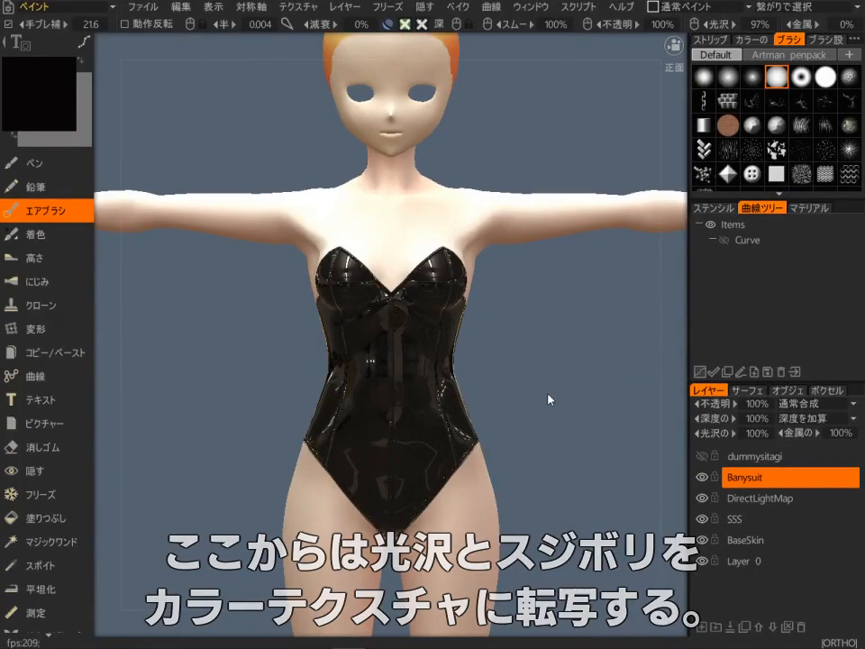
pyautogui.click(298, 6)
pyautogui.click(333, 328)
pyautogui.click(414, 307)
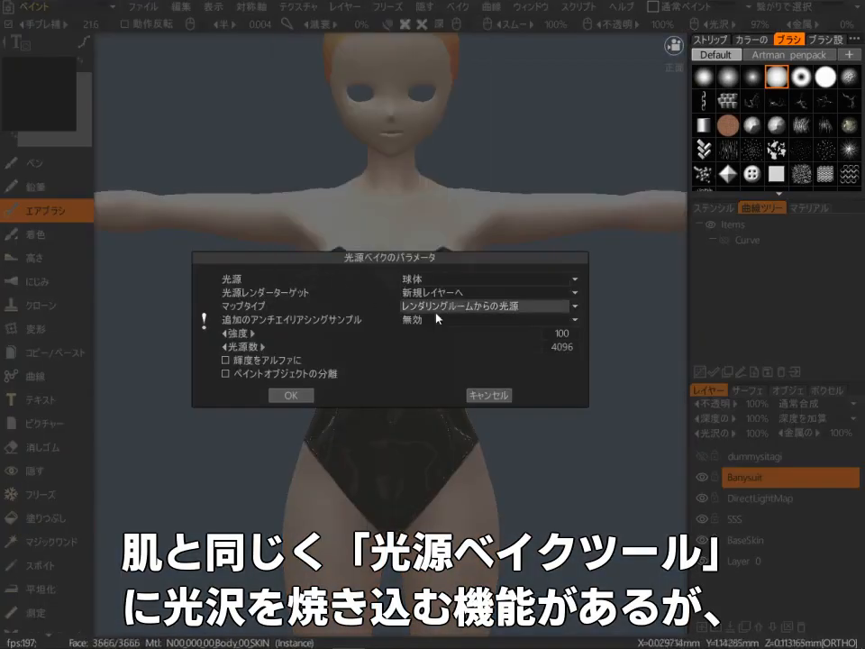
pyautogui.click(475, 405)
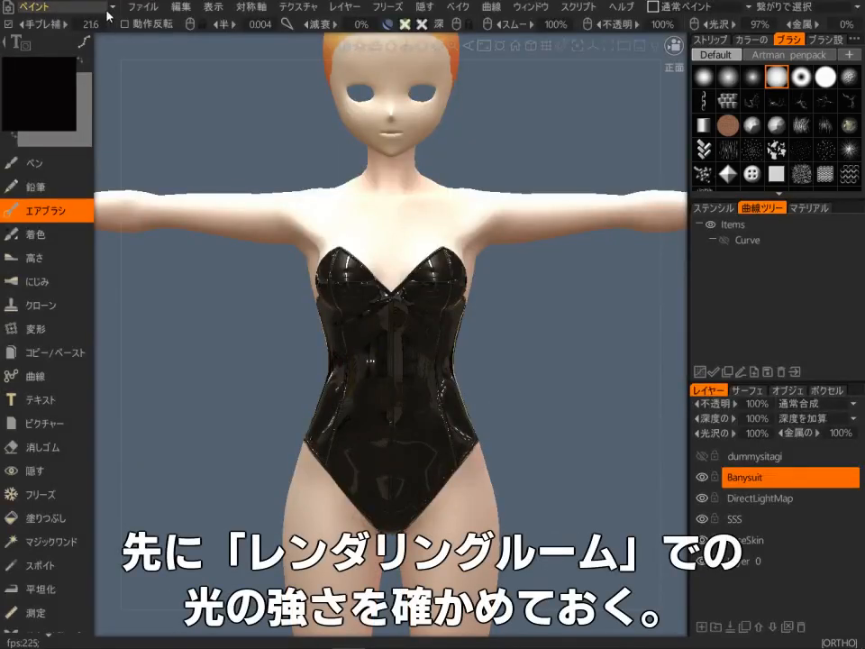
# - Raise the exposure light (露出光) in the Rendering room and return to the Paint room
pyautogui.click(109, 8)
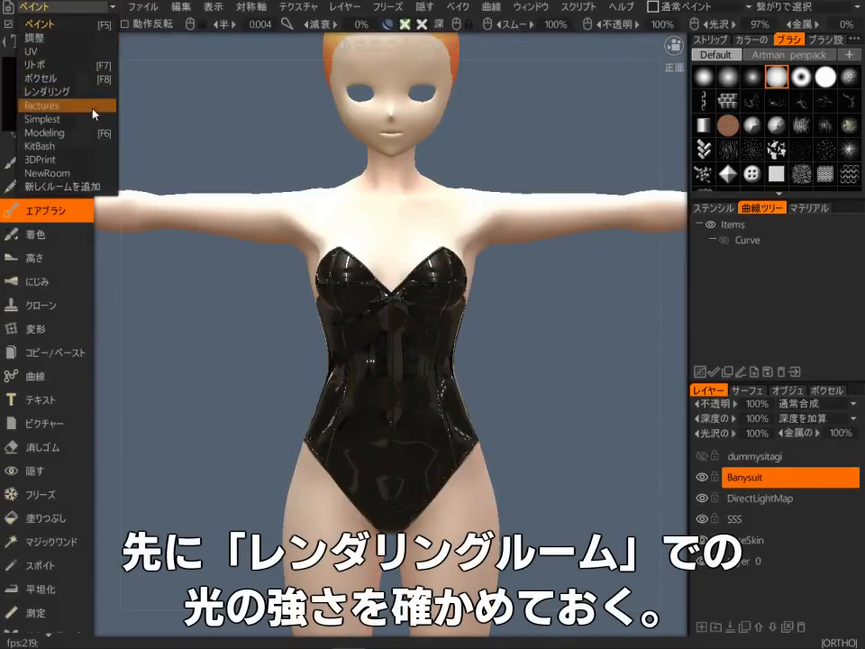
pyautogui.click(58, 92)
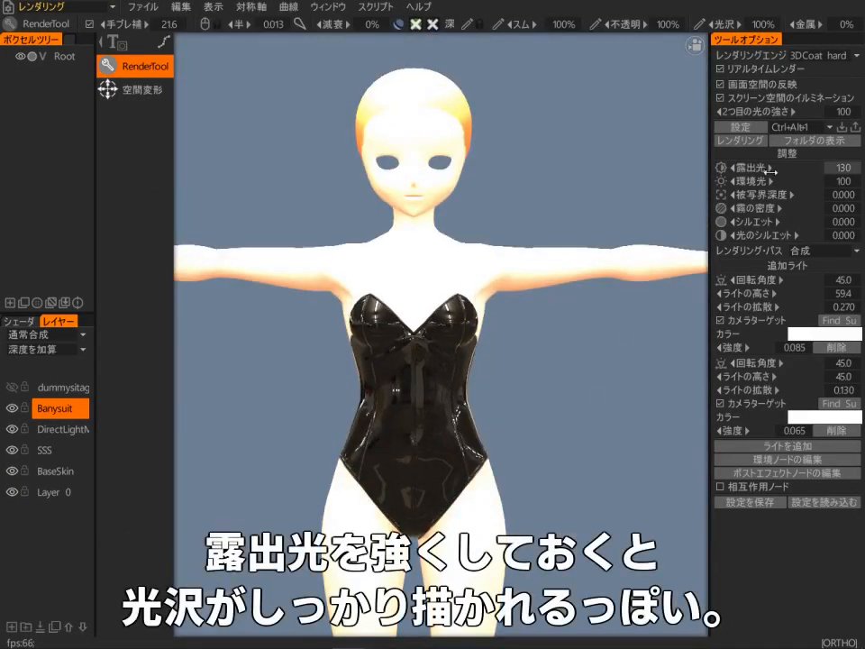
pyautogui.moveTo(768, 169); pyautogui.dragTo(797, 168)
pyautogui.moveTo(649, 297); pyautogui.dragTo(548, 376)
pyautogui.click(90, 27)
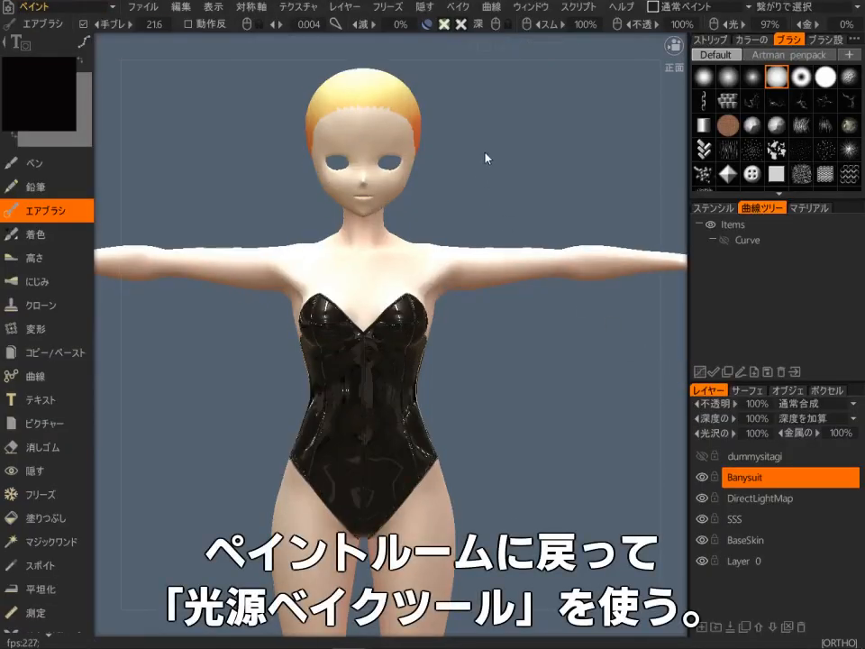
# - Run the light baking tool (光源ベイクツール) into a new layer with the map type 光と反射 (light and reflections)
pyautogui.click(311, 9)
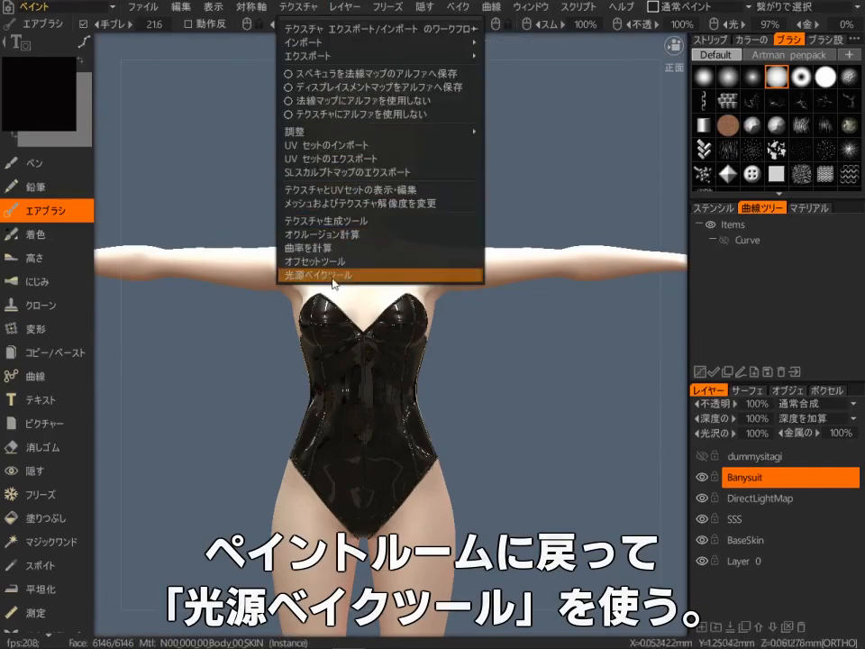
pyautogui.click(334, 277)
pyautogui.click(433, 306)
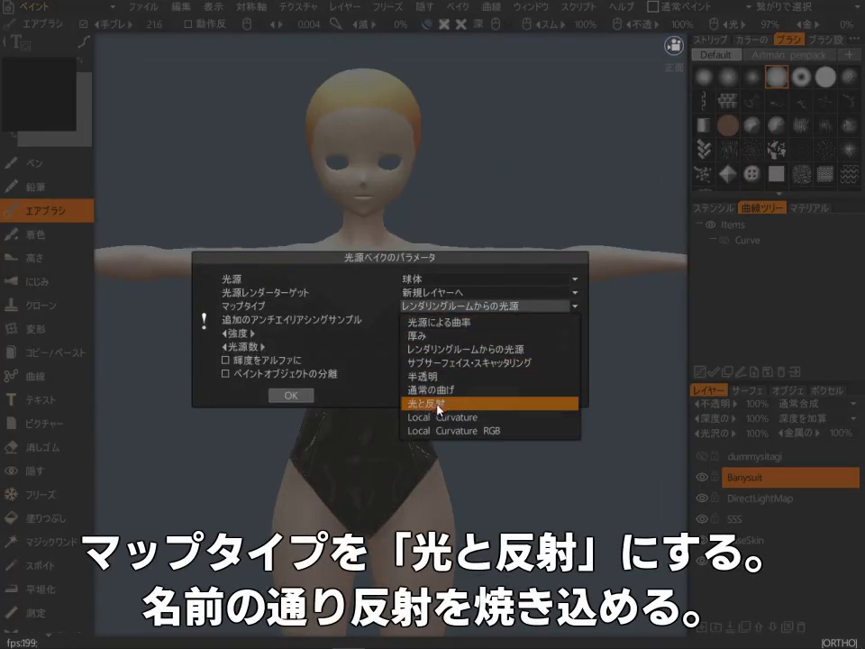
pyautogui.click(291, 394)
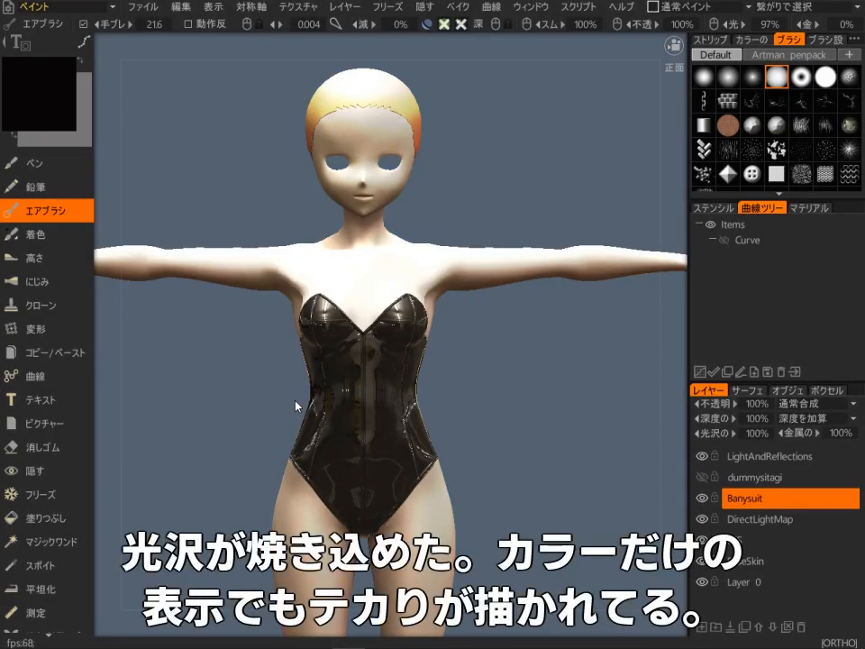
# - Copy the alpha channel of the Banysuit layer onto the alpha channel of the LightAndReflections layer, using the replace method (置き換え)
pyautogui.keyDown('alt'); pyautogui.moveTo(578, 430); pyautogui.dragTo(596, 322, button='right'); pyautogui.keyUp('alt')
pyautogui.keyDown('alt'); pyautogui.moveTo(597, 323); pyautogui.dragTo(641, 372); pyautogui.keyUp('alt')
pyautogui.keyDown('alt'); pyautogui.moveTo(642, 372); pyautogui.dragTo(540, 424, button='right'); pyautogui.keyUp('alt')
pyautogui.keyDown('alt'); pyautogui.moveTo(541, 424); pyautogui.dragTo(374, 481); pyautogui.keyUp('alt')
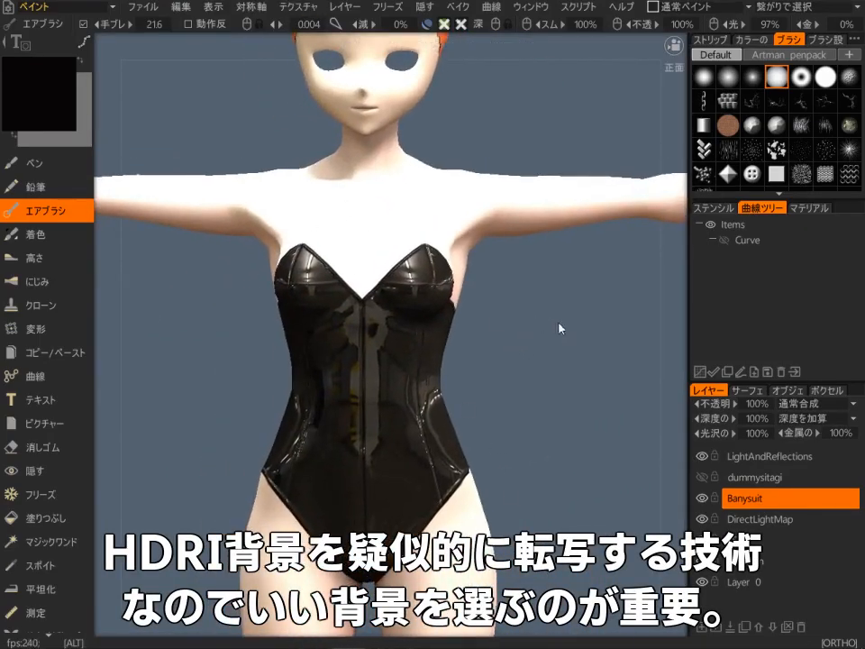
pyautogui.keyDown('alt'); pyautogui.moveTo(559, 327); pyautogui.dragTo(487, 450, button='right'); pyautogui.keyUp('alt')
pyautogui.keyDown('alt'); pyautogui.moveTo(421, 323); pyautogui.dragTo(513, 370, button='right'); pyautogui.keyUp('alt')
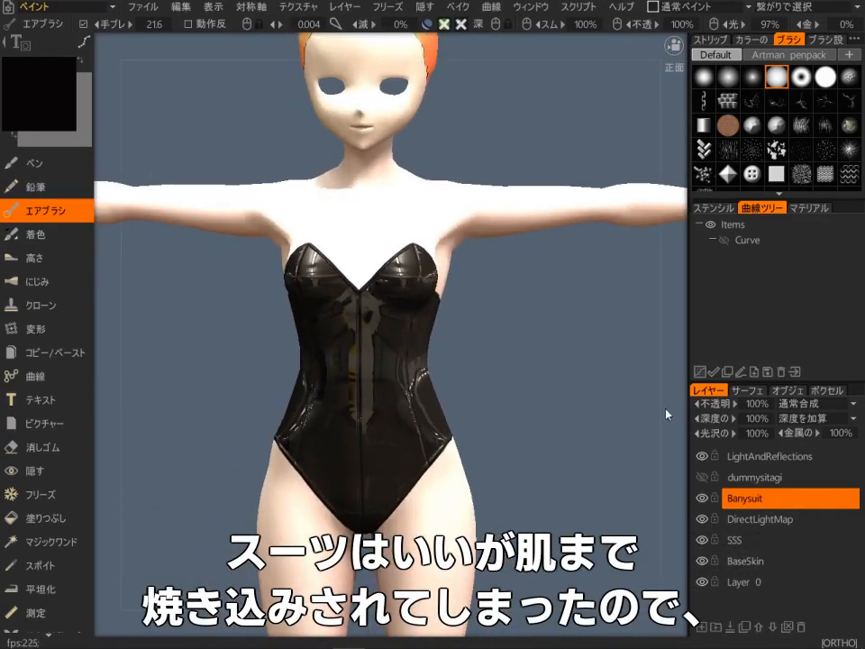
pyautogui.click(754, 461)
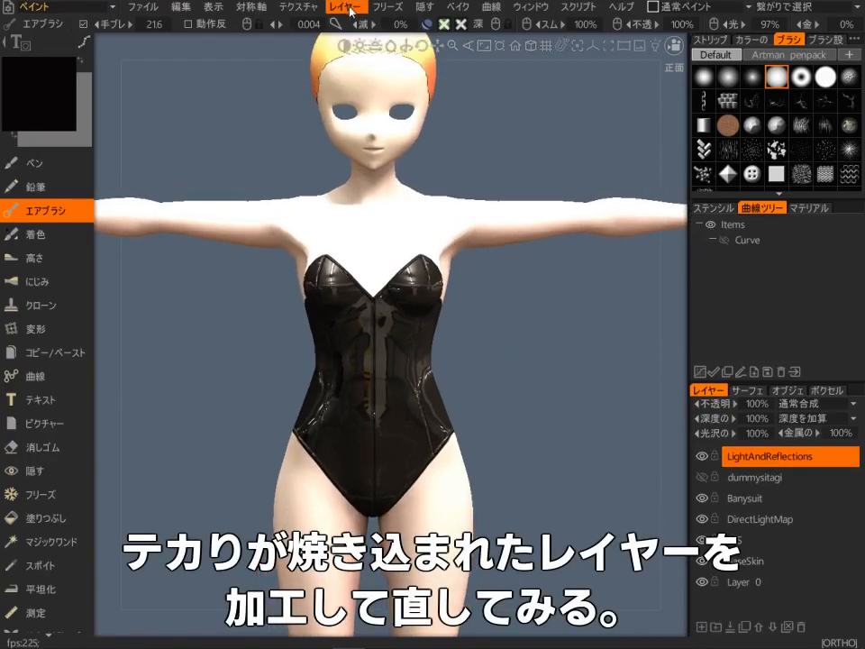
pyautogui.click(351, 7)
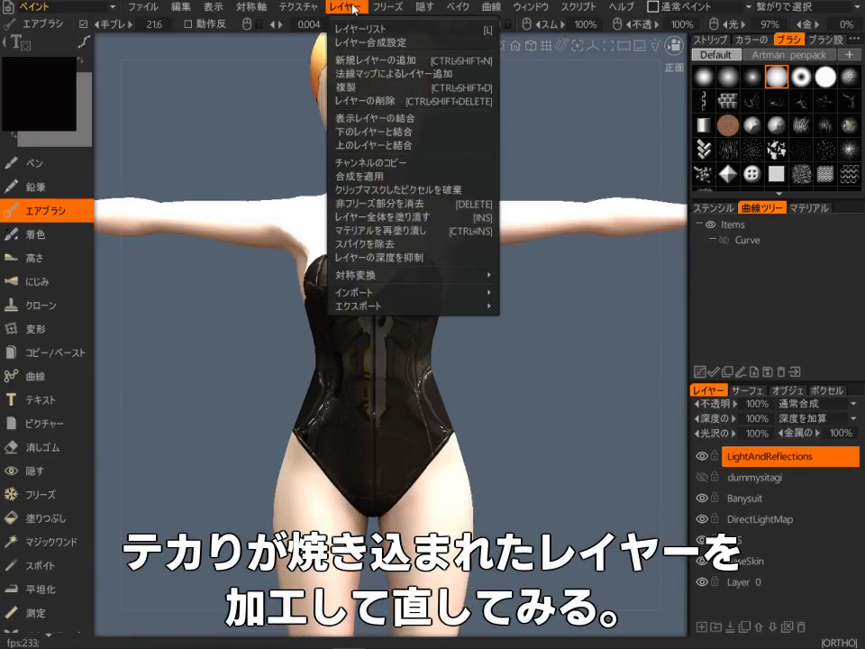
pyautogui.click(406, 167)
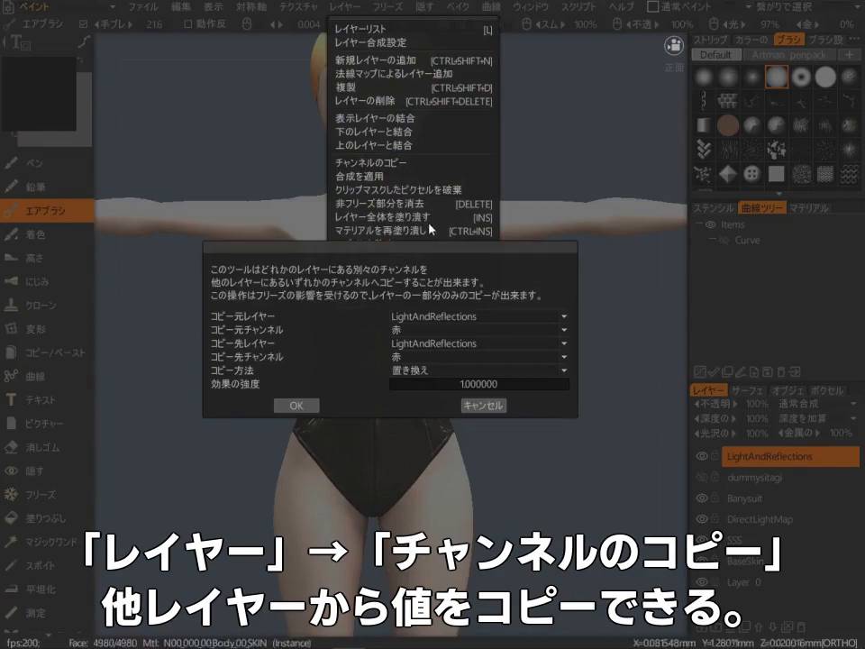
pyautogui.click(469, 317)
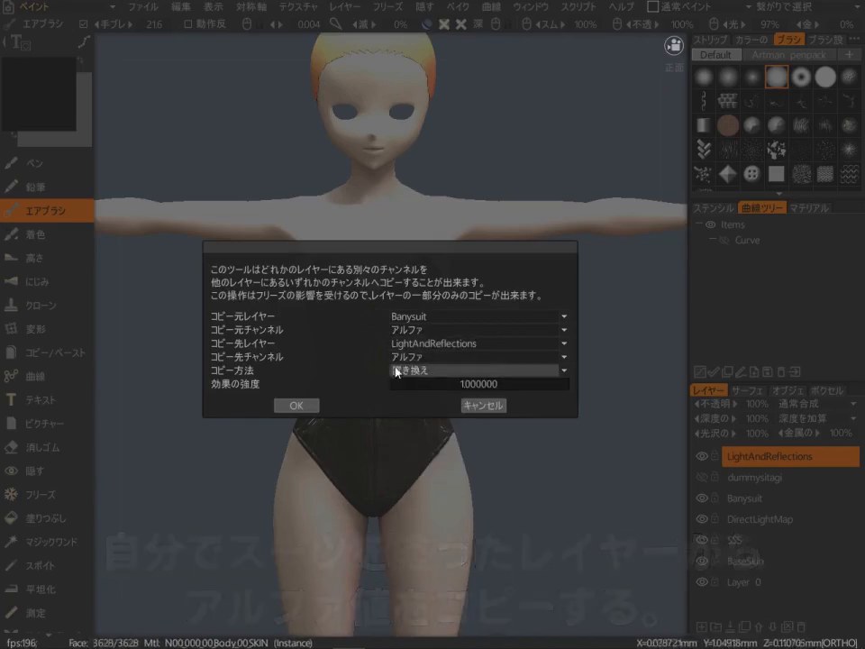
pyautogui.click(305, 406)
# - Duplicate the LightAndReflections layer and set the copy's blending mode to 覆い焼きカラー (colour dodge)
pyautogui.moveTo(486, 264); pyautogui.dragTo(482, 402)
pyautogui.keyDown('alt'); pyautogui.moveTo(481, 402); pyautogui.dragTo(483, 273, button='right'); pyautogui.keyUp('alt')
pyautogui.keyDown('alt'); pyautogui.moveTo(483, 272); pyautogui.dragTo(539, 299); pyautogui.keyUp('alt')
pyautogui.keyDown('alt'); pyautogui.moveTo(539, 299); pyautogui.dragTo(517, 299, button='right'); pyautogui.keyUp('alt')
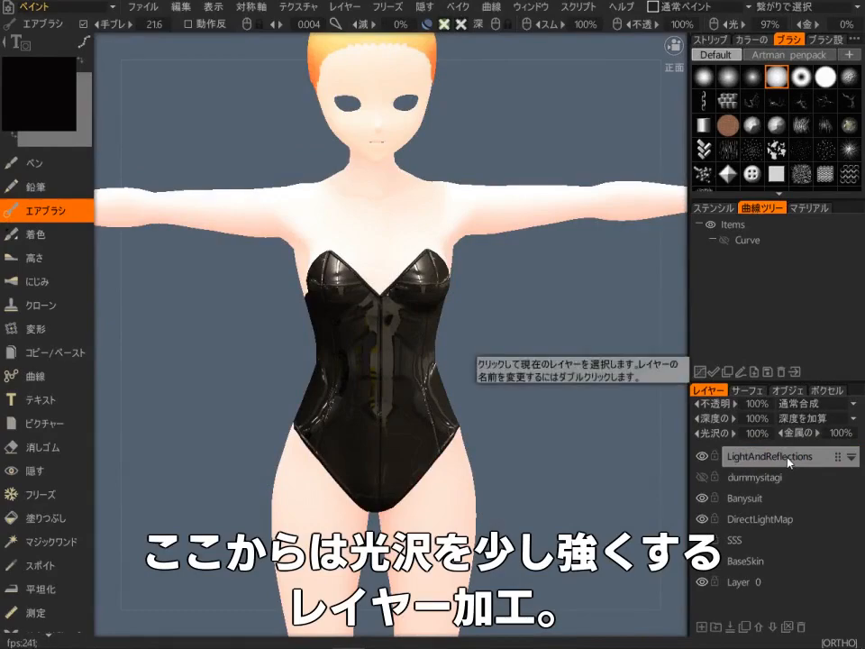
pyautogui.click(745, 629)
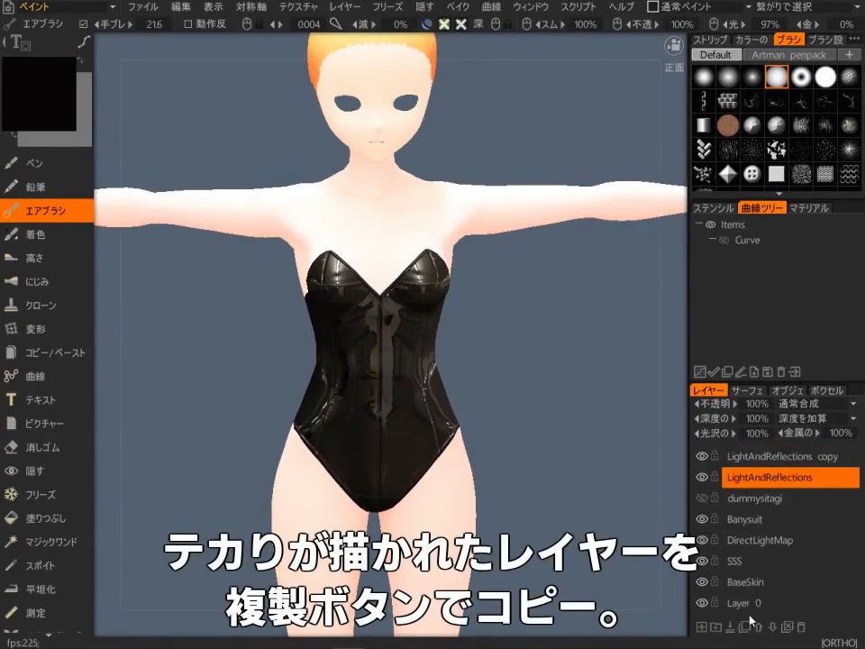
pyautogui.click(798, 404)
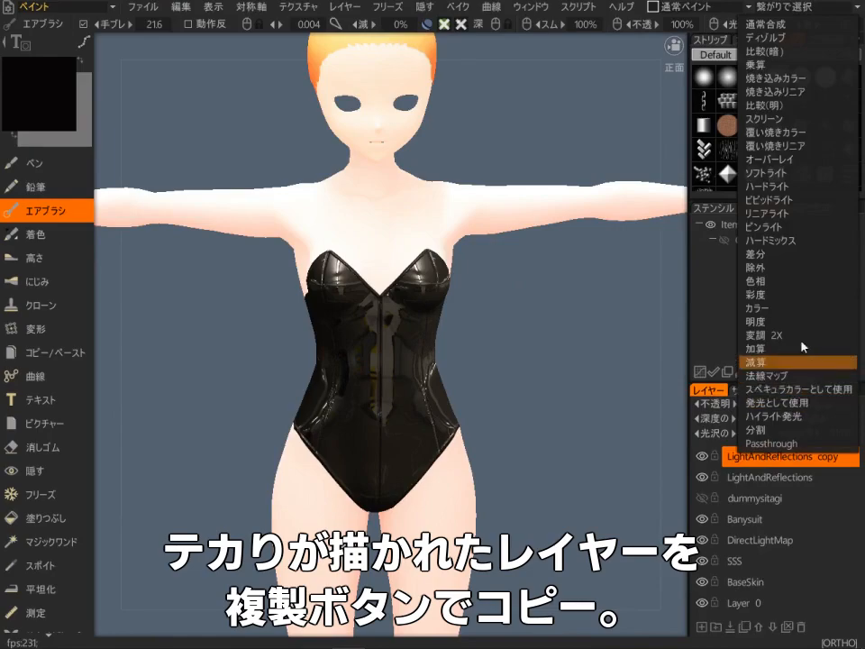
pyautogui.click(787, 133)
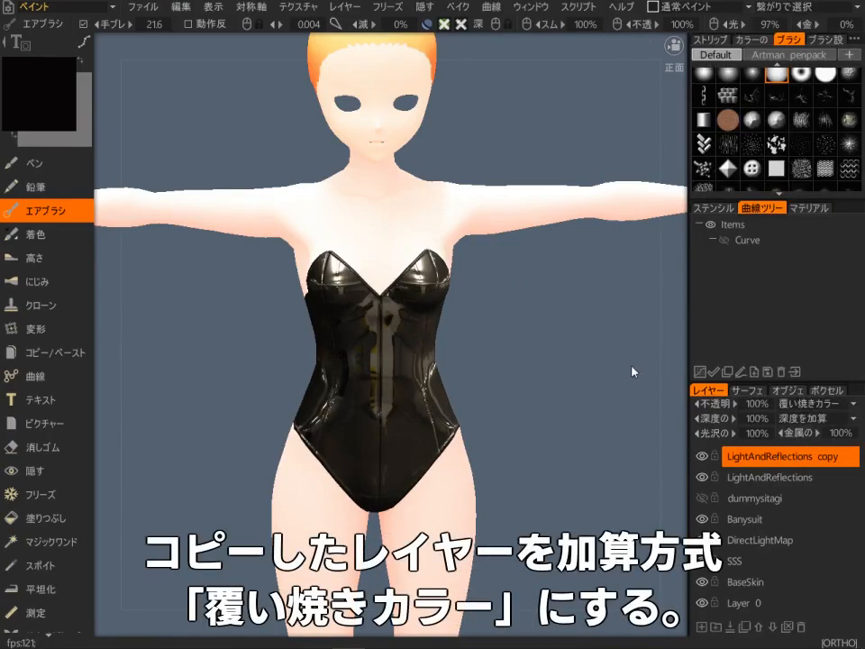
# - Toggle the LightAndReflections copy layer's visibility to check its effect and set its opacity to 150%
pyautogui.scroll(4, 539, 348)
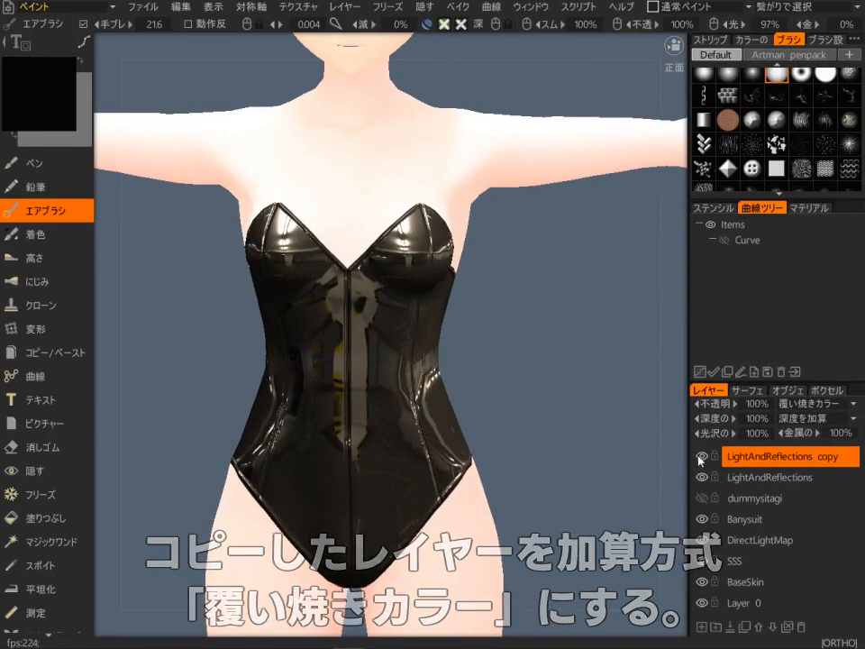
pyautogui.click(702, 458)
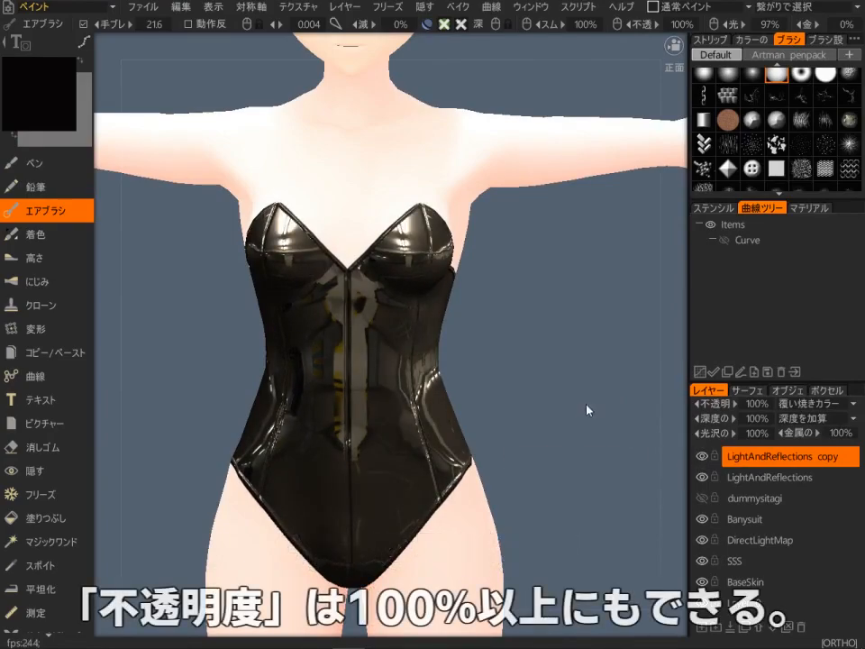
pyautogui.click(765, 409)
pyautogui.write('150')
pyautogui.press('Return')
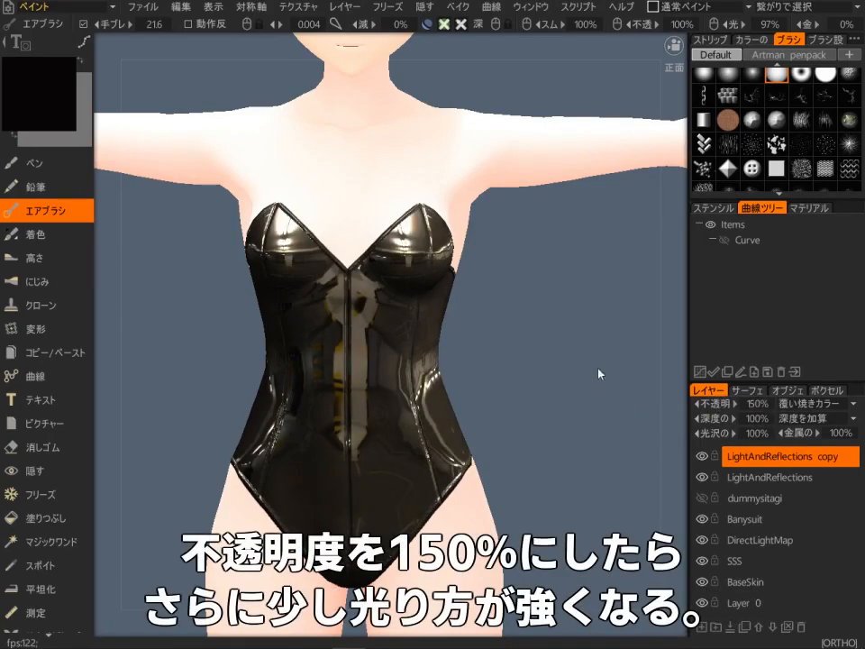
# - Smooth the LightAndReflections copy layer with 現在のレイヤーのスムース using 5 repetitions, and select the LightAndReflections layer
pyautogui.keyDown('alt'); pyautogui.moveTo(602, 378); pyautogui.dragTo(551, 405, button='right'); pyautogui.keyUp('alt')
pyautogui.moveTo(551, 405)
pyautogui.mouseDown()
pyautogui.moveTo(578, 416)
pyautogui.moveTo(554, 407)
pyautogui.mouseUp()
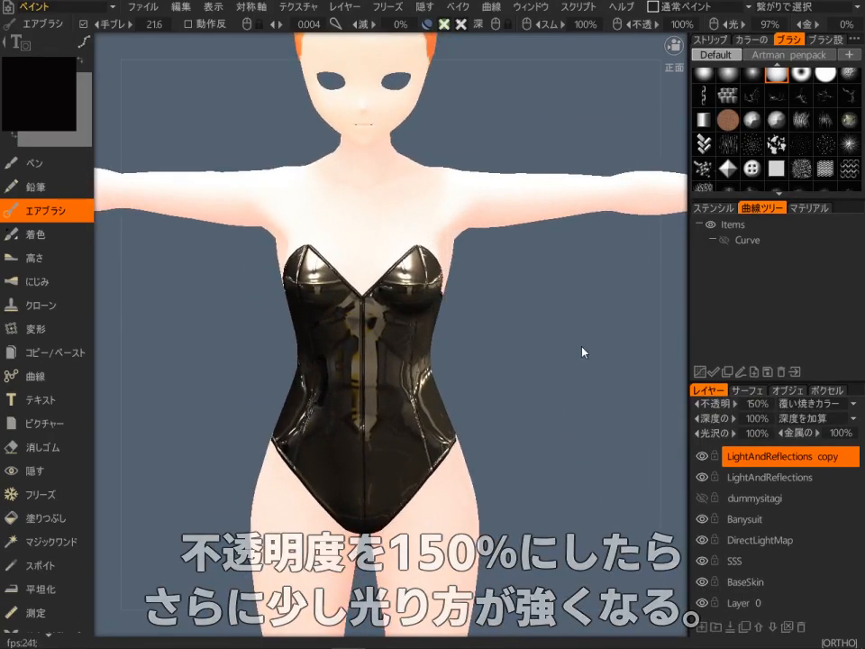
pyautogui.moveTo(522, 300)
pyautogui.mouseDown()
pyautogui.moveTo(473, 227)
pyautogui.moveTo(527, 286)
pyautogui.mouseUp()
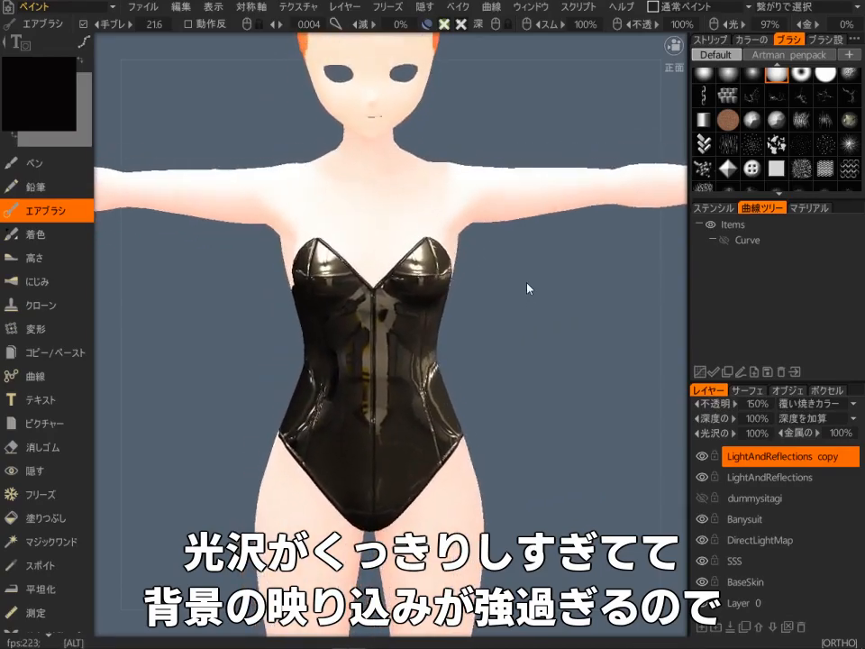
pyautogui.click(297, 5)
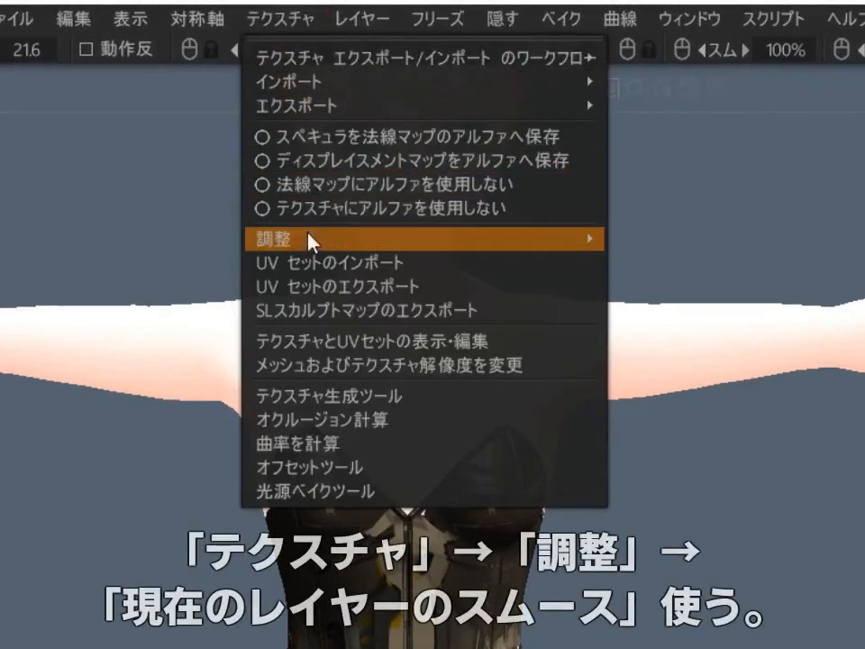
pyautogui.moveTo(317, 129)
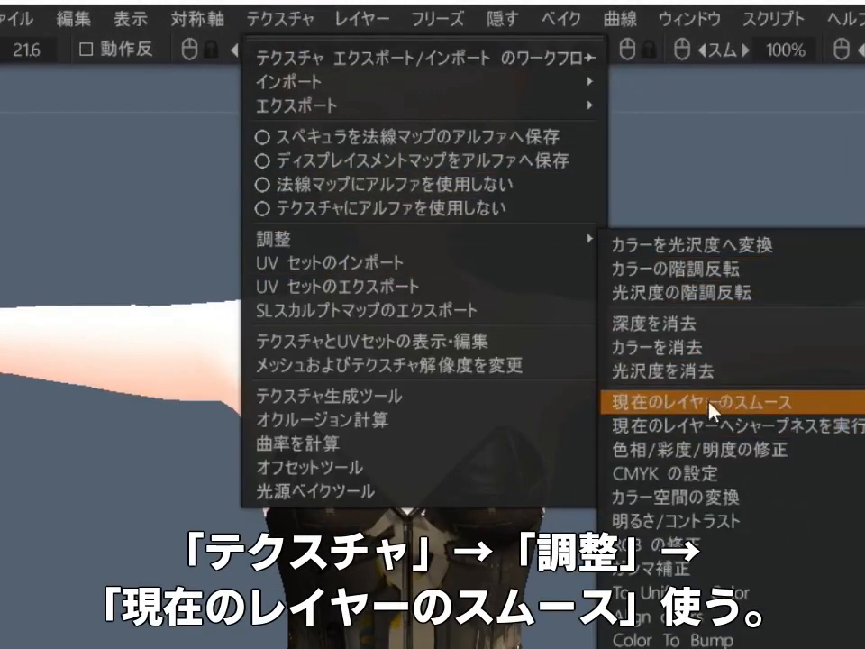
pyautogui.click(740, 402)
pyautogui.click(727, 522)
pyautogui.write('5')
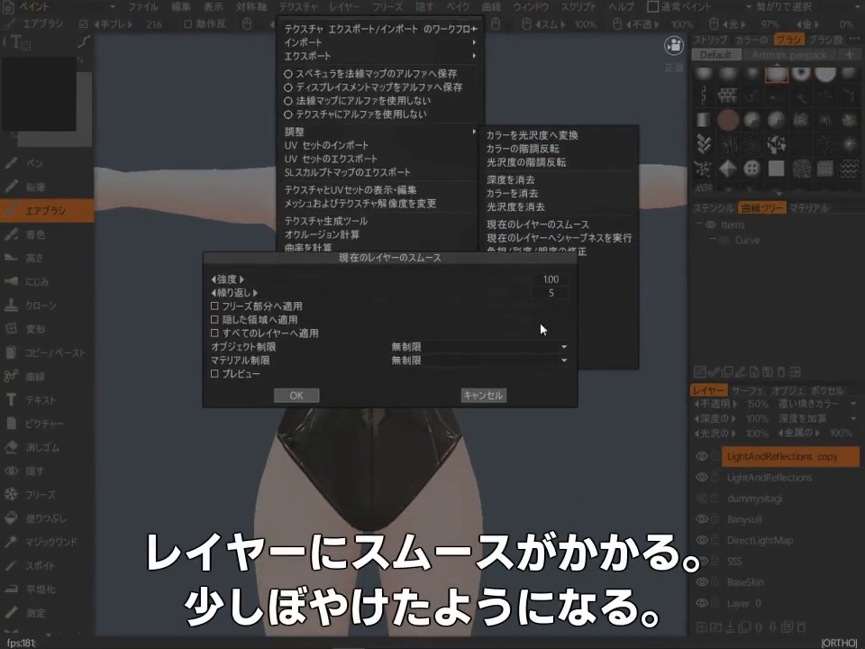
pyautogui.press('Return')
pyautogui.scroll(2, 448, 385)
pyautogui.click(754, 478)
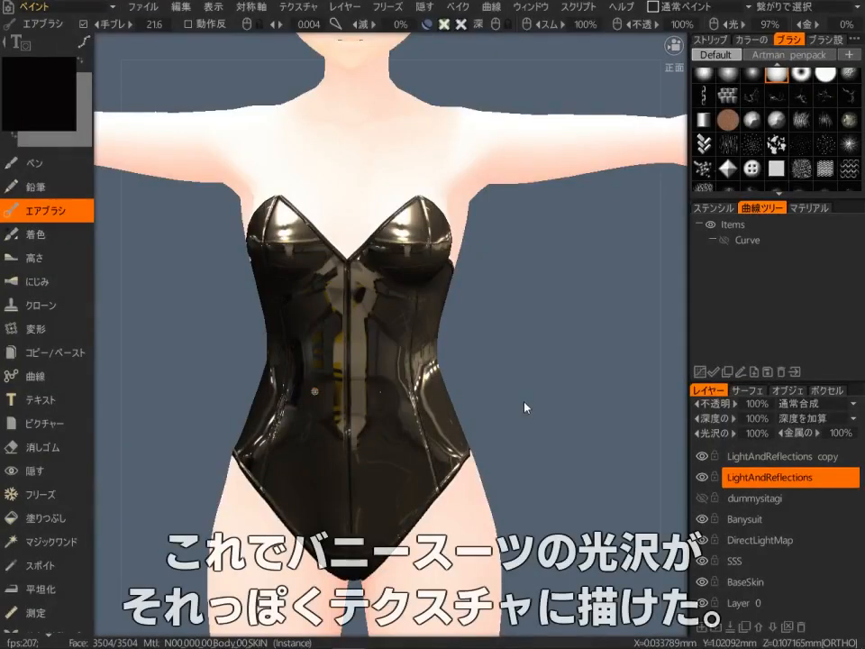
# - Start the light baking tool (光源ベイクツール) for the tail, cuffs and ears, and open the layer's blending mode choices
pyautogui.keyDown('alt'); pyautogui.moveTo(525, 407); pyautogui.dragTo(554, 267); pyautogui.keyUp('alt')
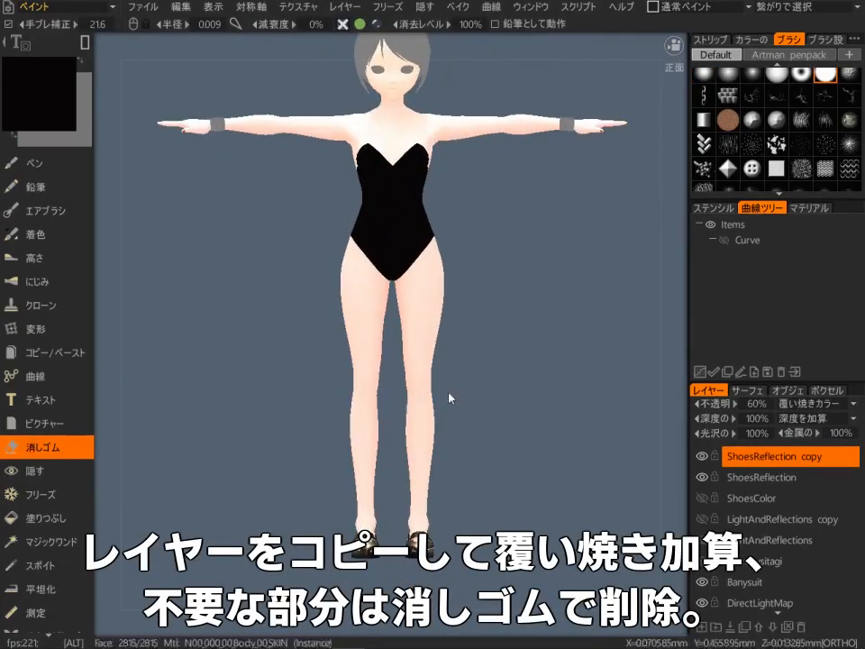
pyautogui.scroll(3, 540, 353)
pyautogui.moveTo(540, 353); pyautogui.dragTo(546, 257, button='middle')
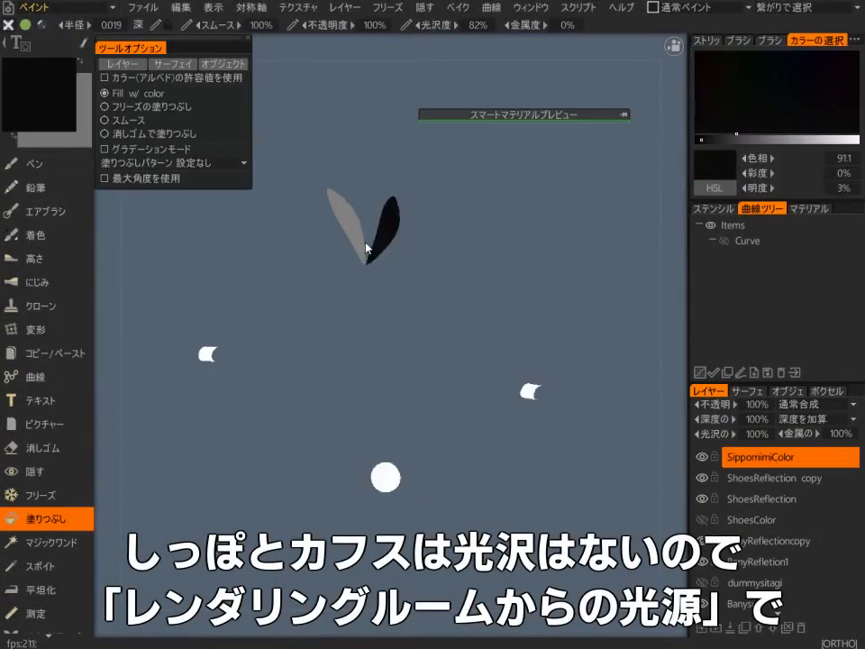
pyautogui.click(298, 6)
pyautogui.click(334, 279)
pyautogui.click(815, 404)
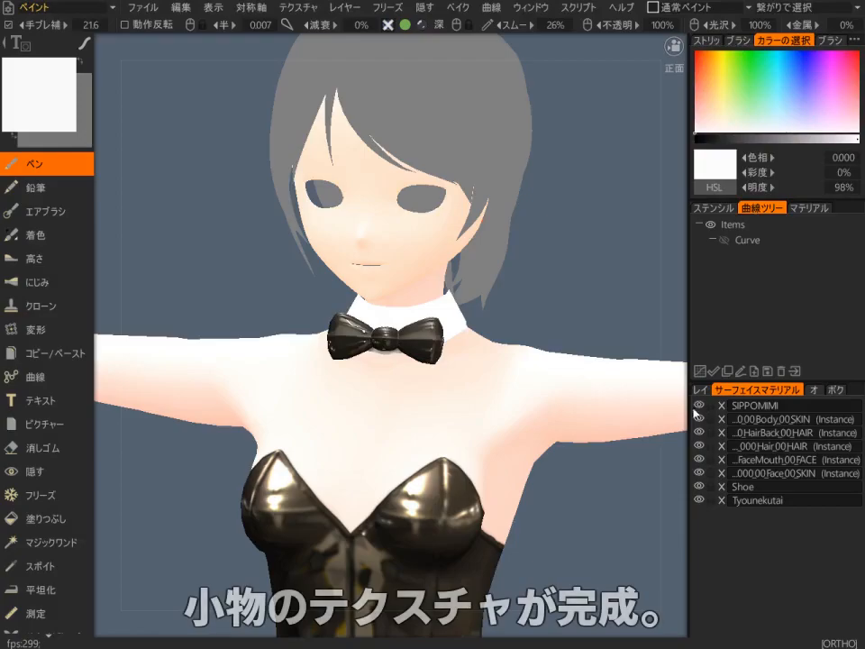
# - Apply InSet to the selected faces of the leg's fishnet mesh to add a border inside each cell
pyautogui.scroll(-10, 582, 527)
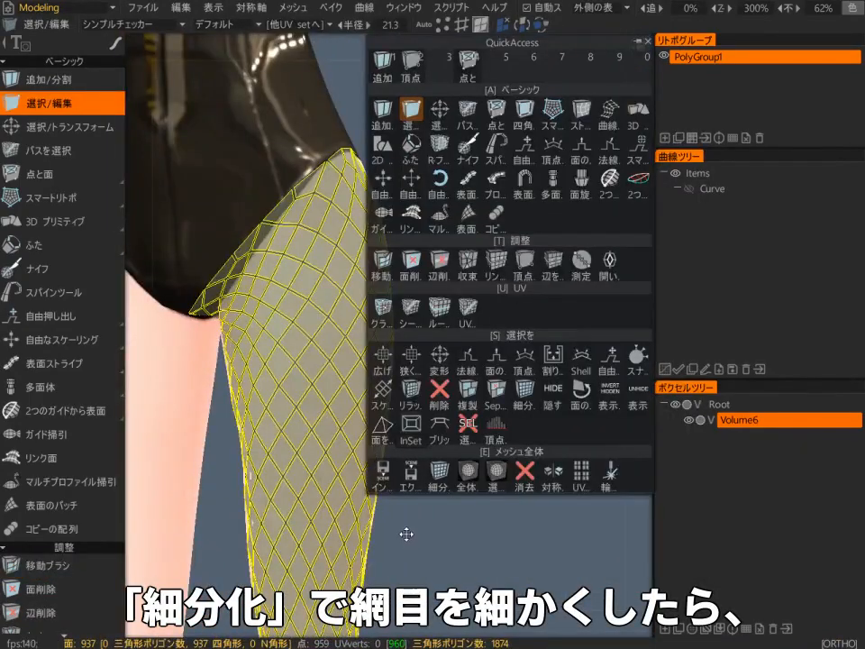
pyautogui.click(410, 424)
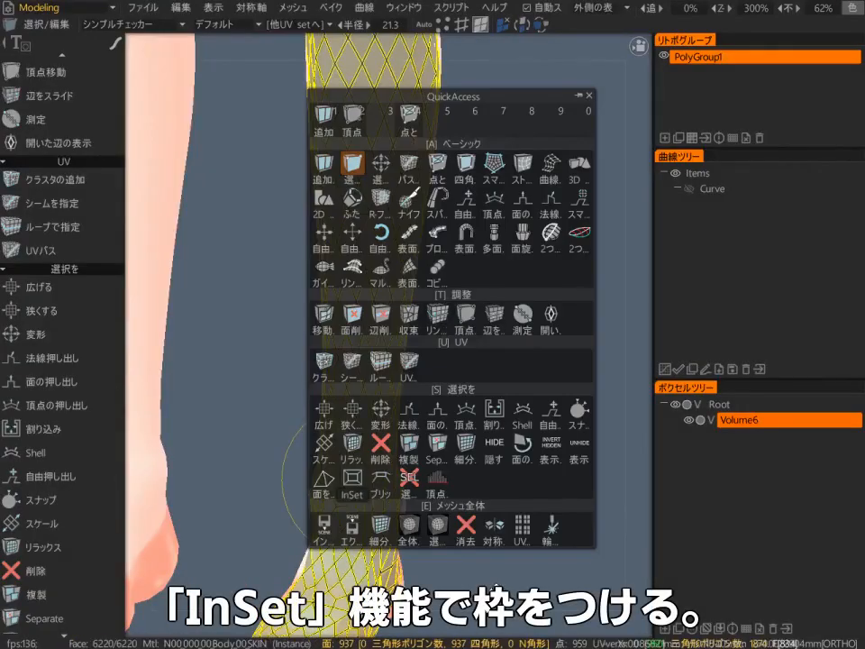
pyautogui.click(353, 486)
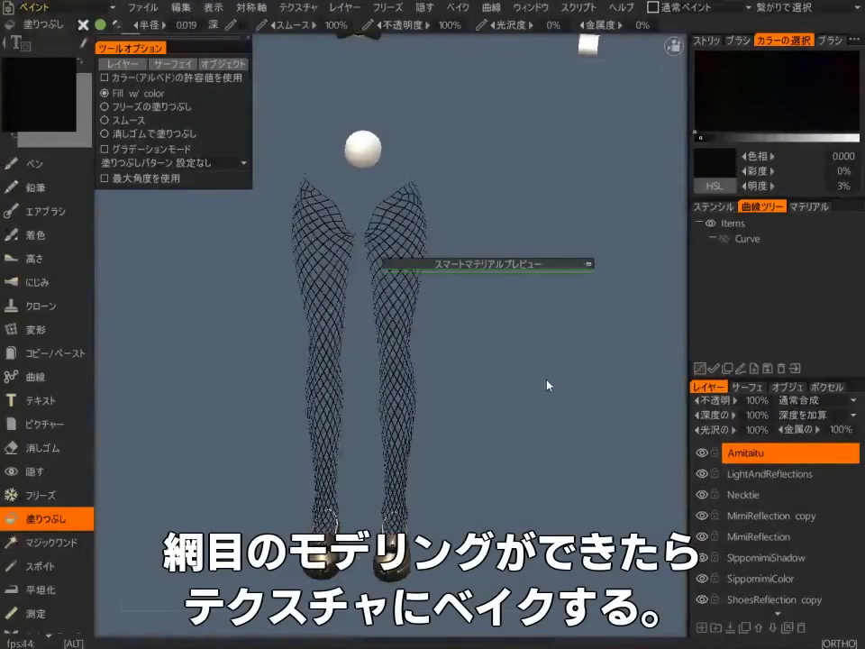
# - Bake the voxel fishnet model onto the paint room mesh (ペイントルームのメッシュにボクセルをベイクする), accepting the preset scan depths
pyautogui.keyDown('alt'); pyautogui.moveTo(546, 386); pyautogui.dragTo(527, 435, button='middle'); pyautogui.keyUp('alt')
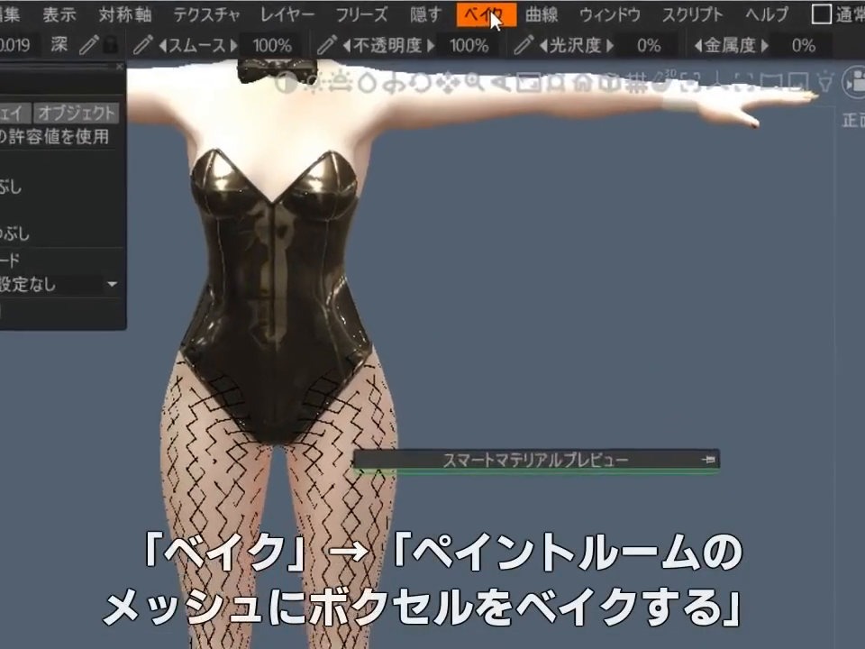
pyautogui.click(484, 16)
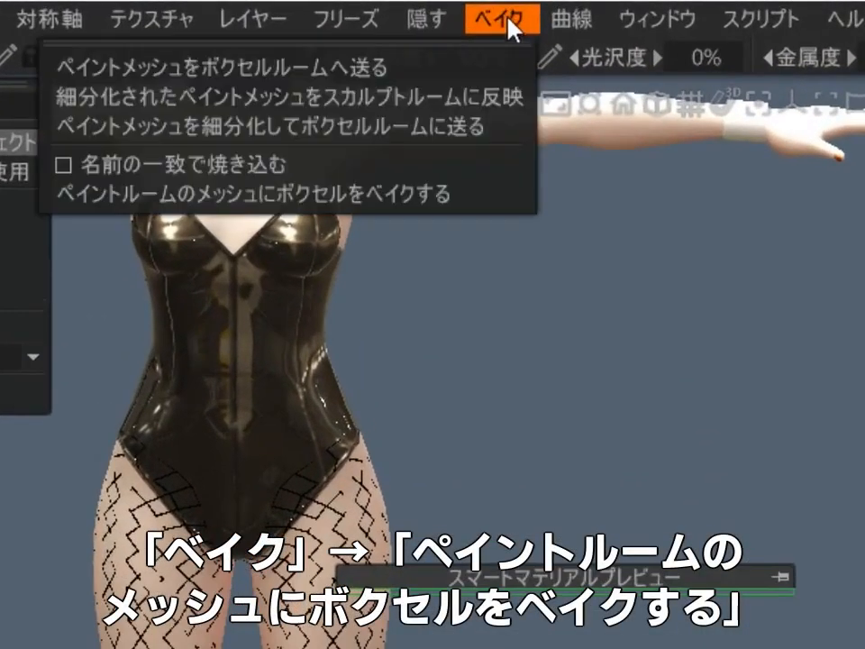
pyautogui.click(471, 200)
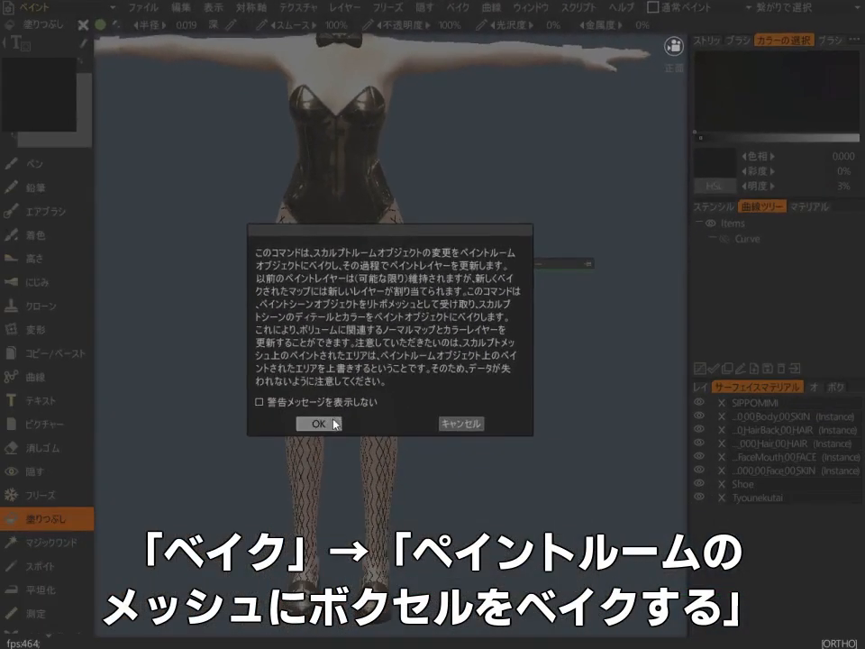
pyautogui.click(318, 424)
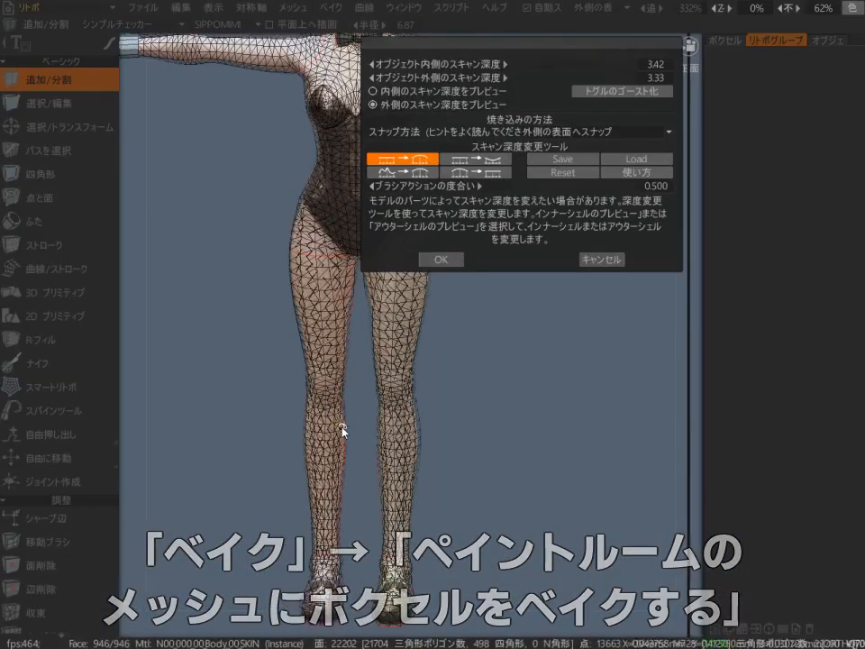
pyautogui.click(455, 261)
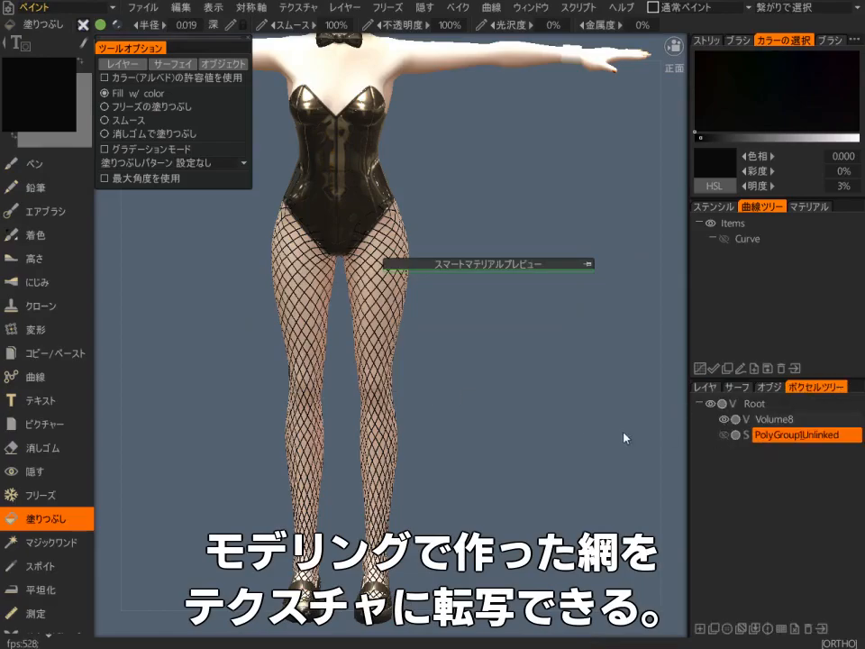
# - Examine the baked net on the thigh up close and toggle the Amitaitu layer's visibility
pyautogui.scroll(8, 623, 436)
pyautogui.click(710, 388)
pyautogui.click(701, 473)
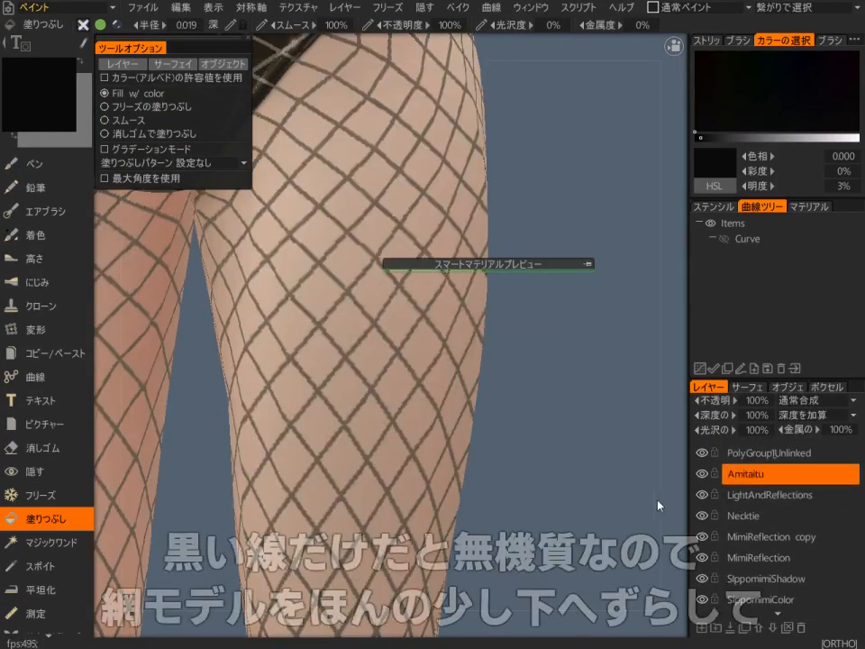
# - Activate the spatial transform tool in the voxel room for shifting the fishnet model slightly downwards
pyautogui.scroll(-5, 659, 507)
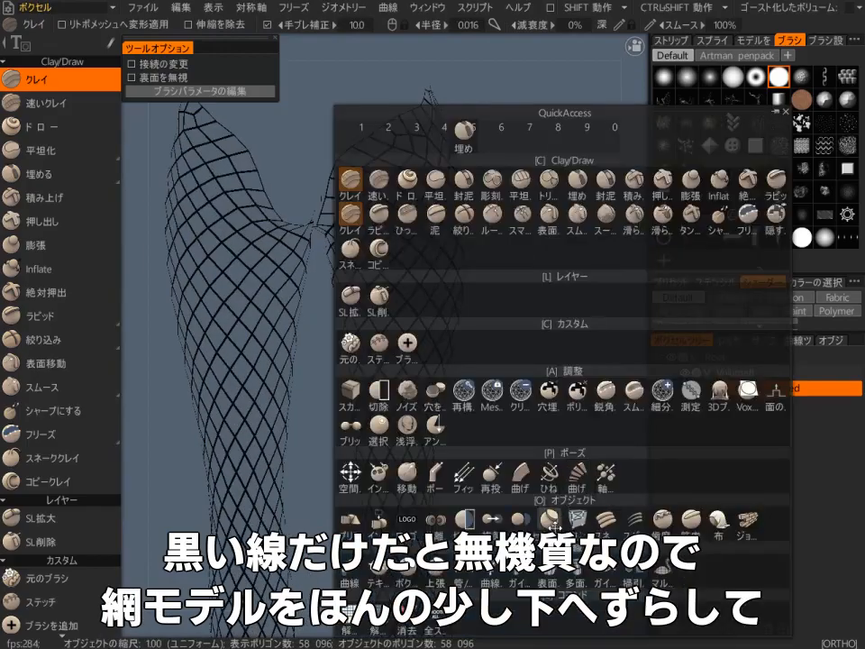
pyautogui.click(349, 471)
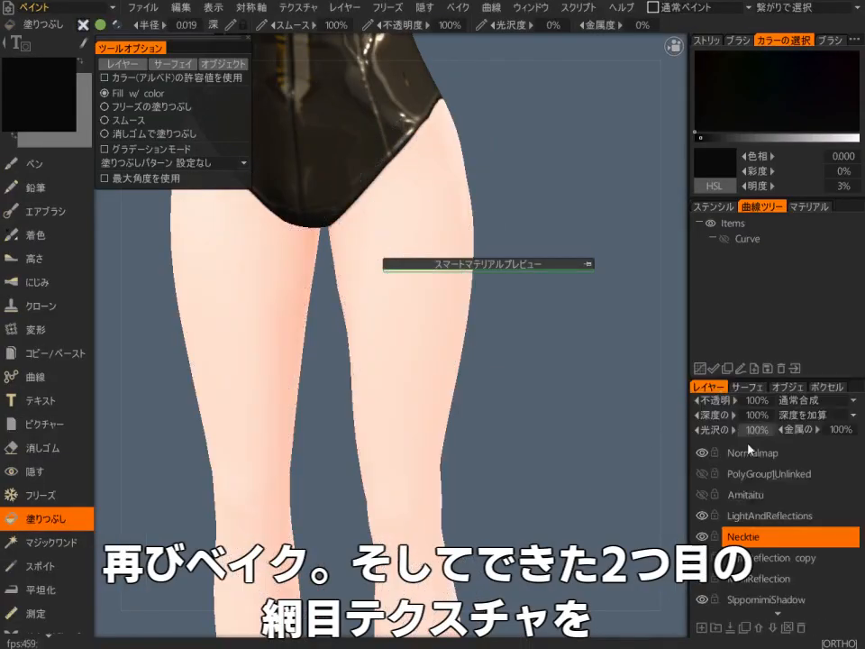
# - Show the Amitaitu net layer and apply 現在のレイヤーのスムース (smooth current layer) to it
pyautogui.click(701, 495)
pyautogui.click(702, 497)
pyautogui.scroll(-10, 790, 494)
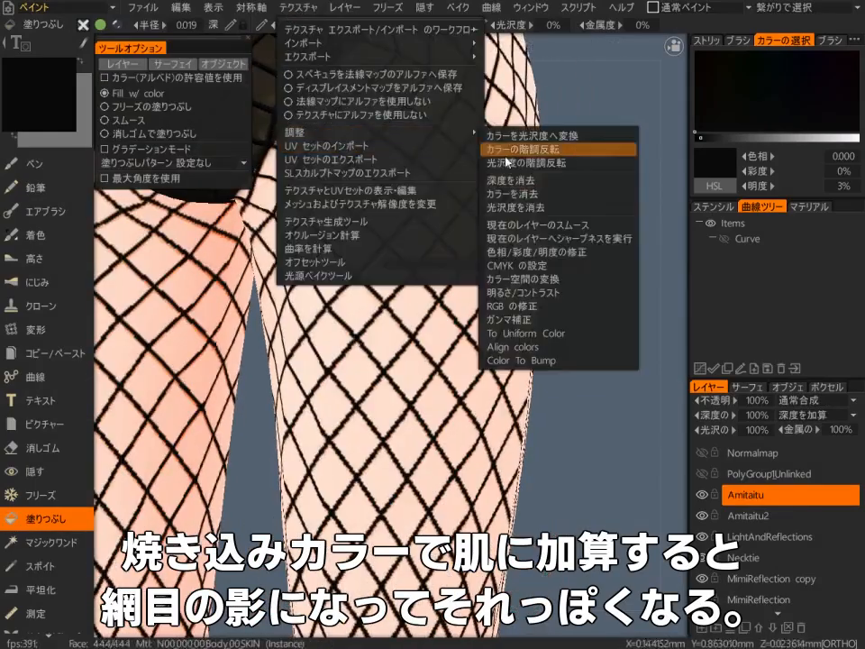
pyautogui.click(538, 224)
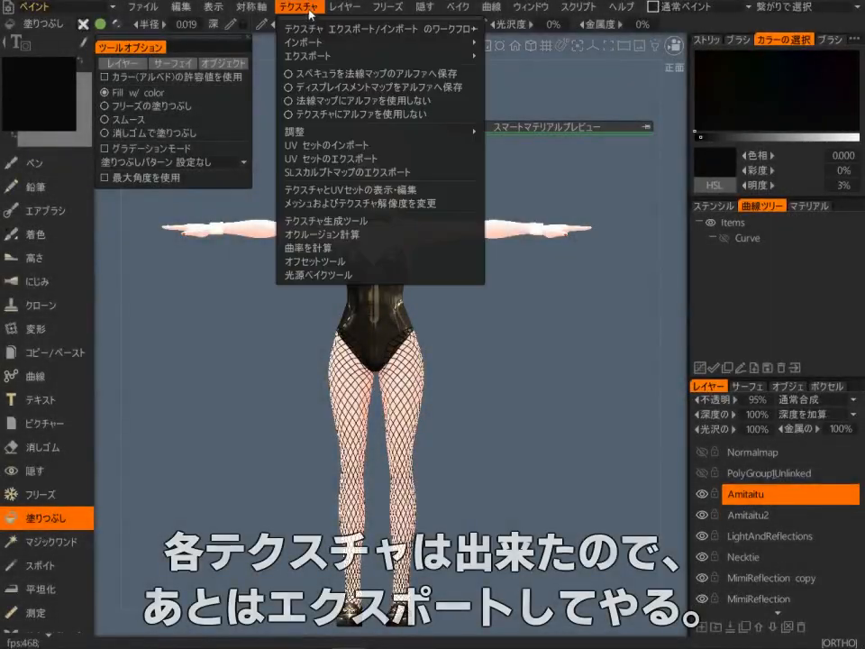
# - Open the texture and UV set editor and look through the colour textures of the SIPPOMIMI, face and other UV sets
pyautogui.click(357, 196)
pyautogui.click(618, 119)
pyautogui.click(592, 125)
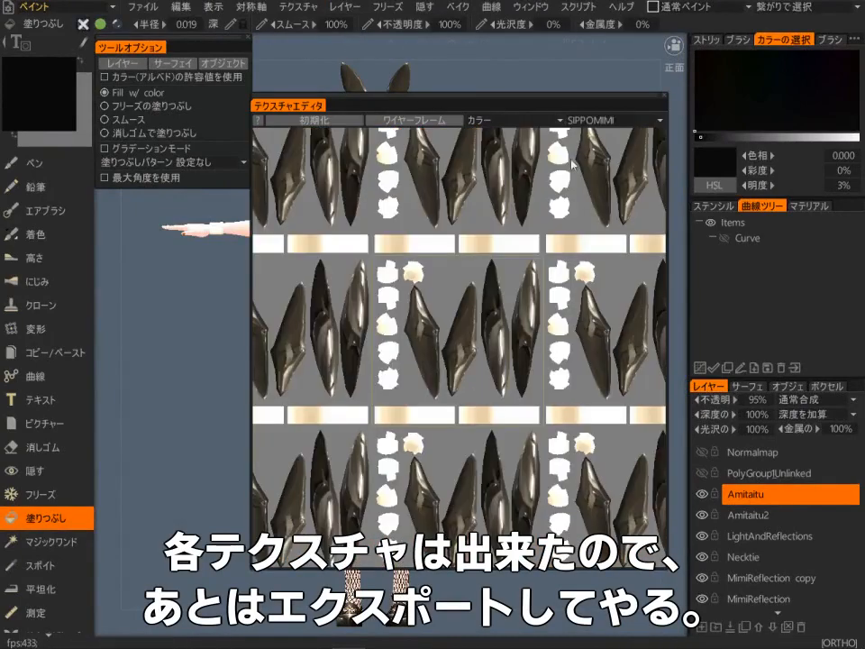
pyautogui.click(592, 122)
pyautogui.click(599, 197)
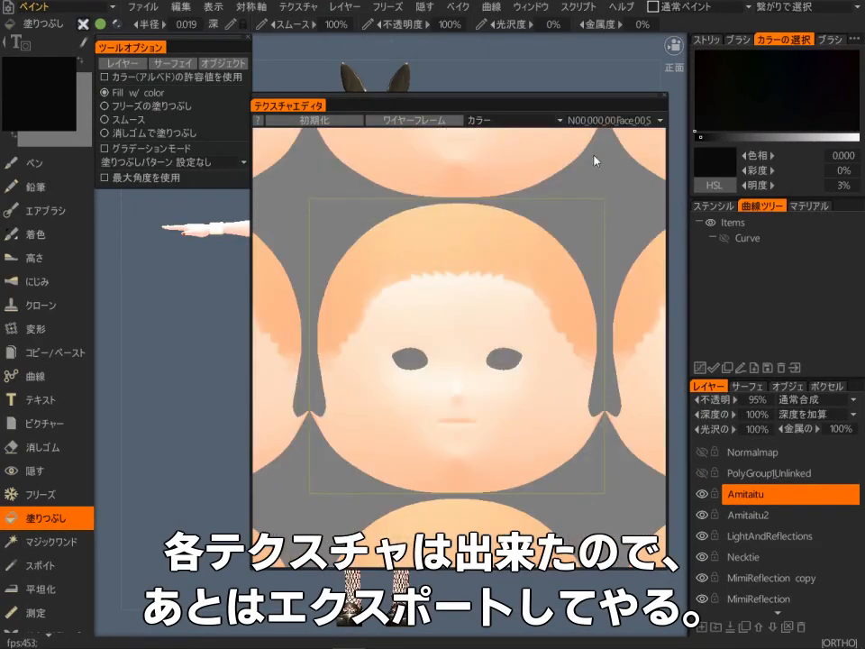
pyautogui.click(500, 218)
pyautogui.click(614, 120)
pyautogui.click(541, 231)
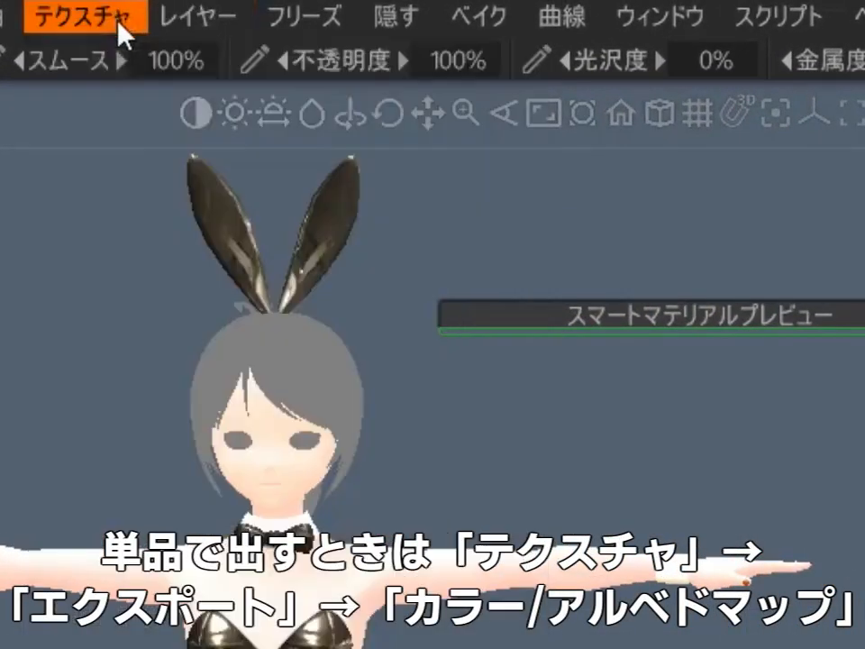
# - Export the colour/albedo map of the body skin UV set as the PNG file Fin1Body in the banygal folder
pyautogui.click(117, 22)
pyautogui.moveTo(83, 150)
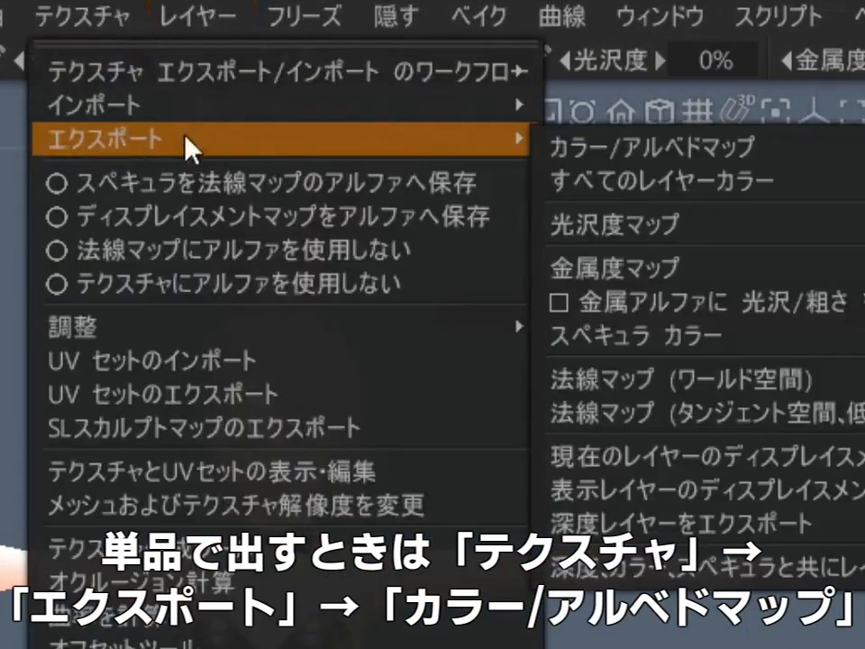
pyautogui.click(549, 148)
pyautogui.click(415, 577)
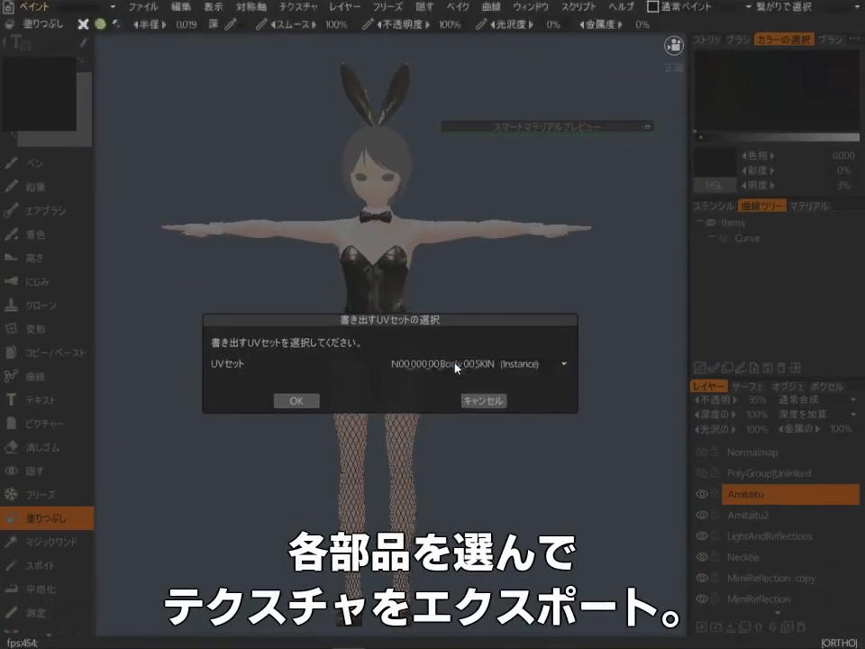
pyautogui.click(302, 367)
pyautogui.click(253, 306)
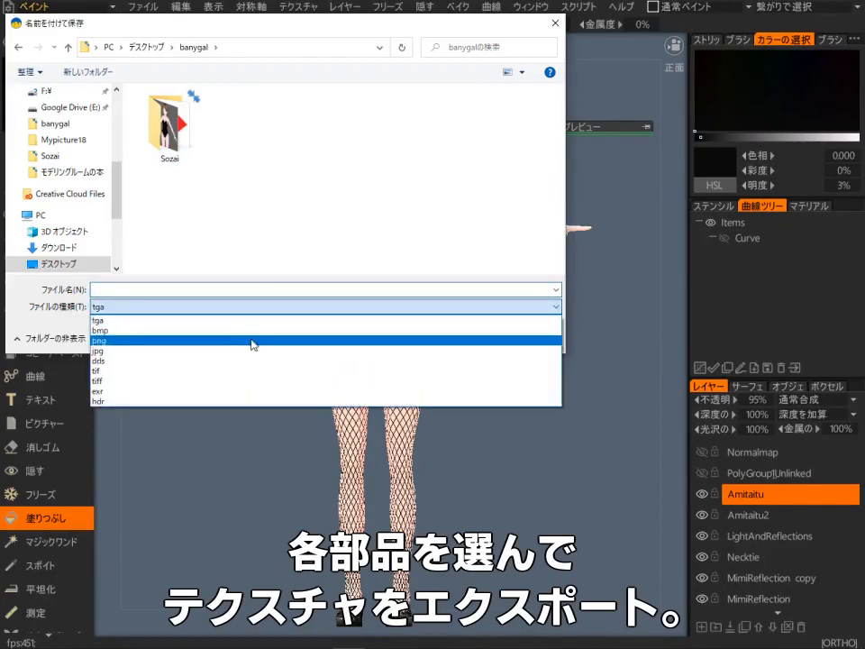
pyautogui.click(253, 341)
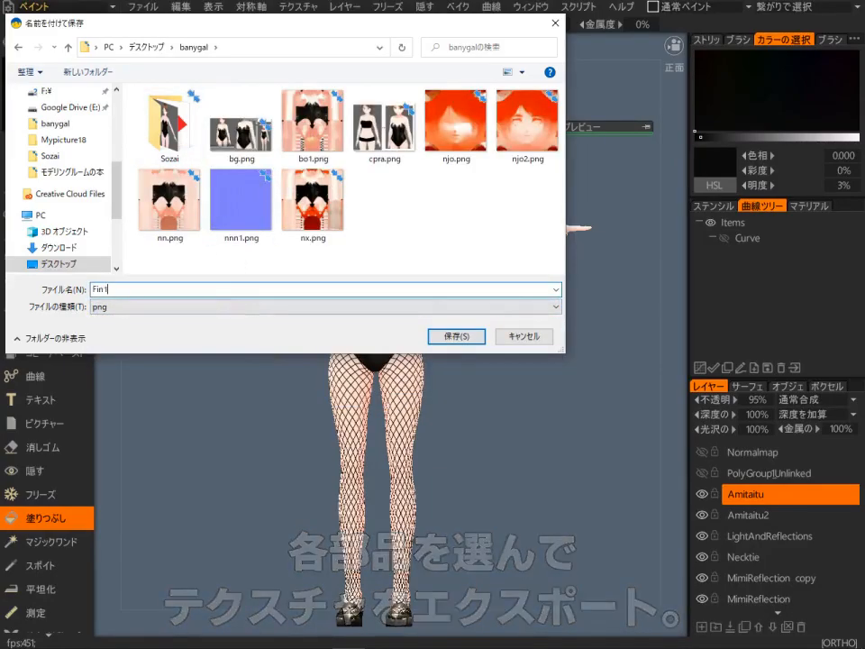
pyautogui.press('Return')
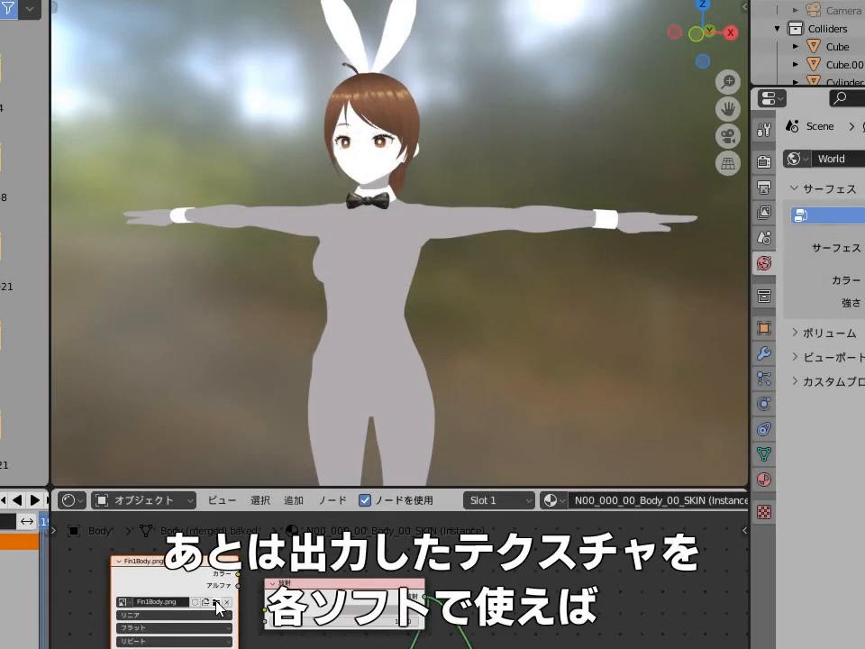
# - Switch to Blender and load Fin1Body.png from the Fin1Texture folder into the body skin material's image texture node
pyautogui.click(216, 602)
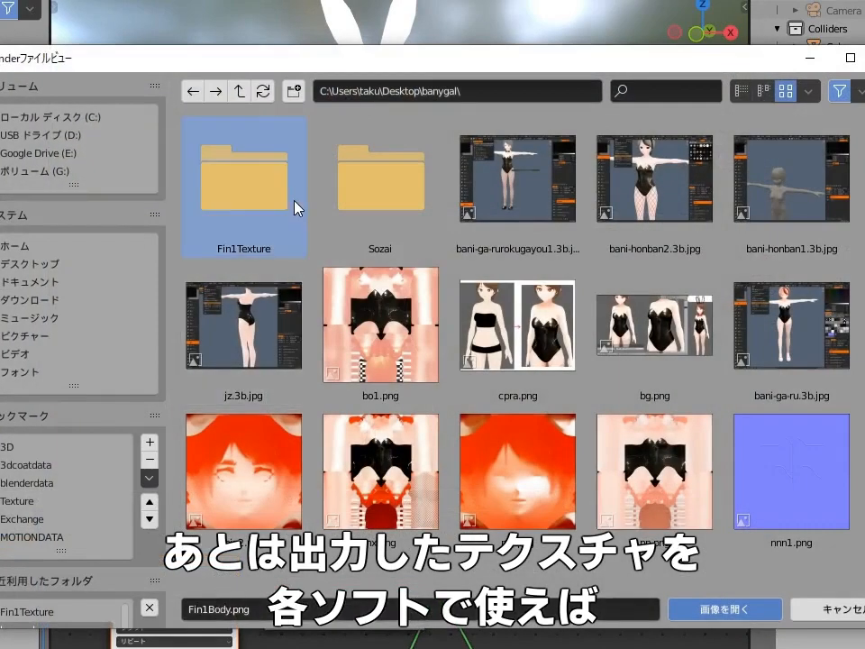
pyautogui.doubleClick(294, 207)
pyautogui.doubleClick(286, 227)
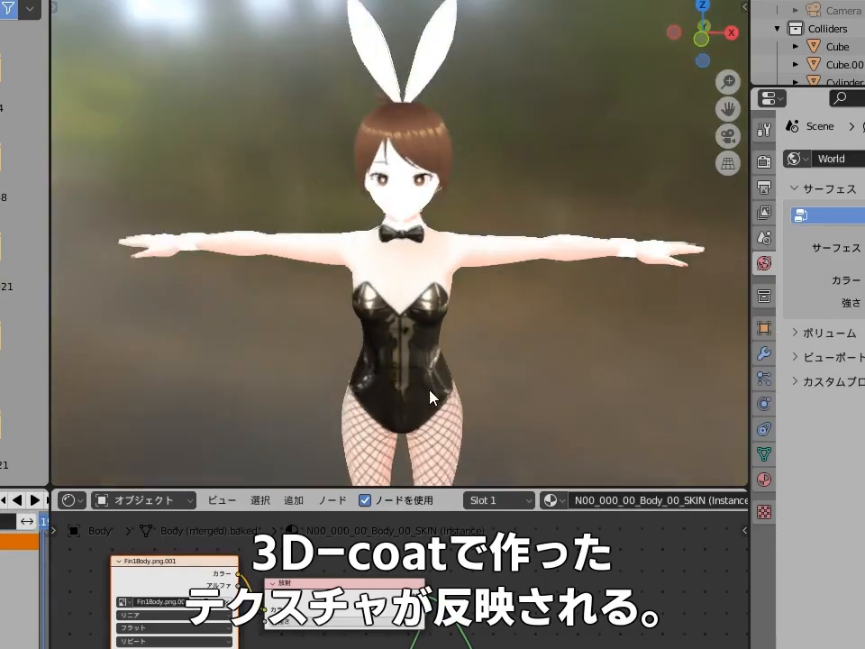
pyautogui.click(300, 212)
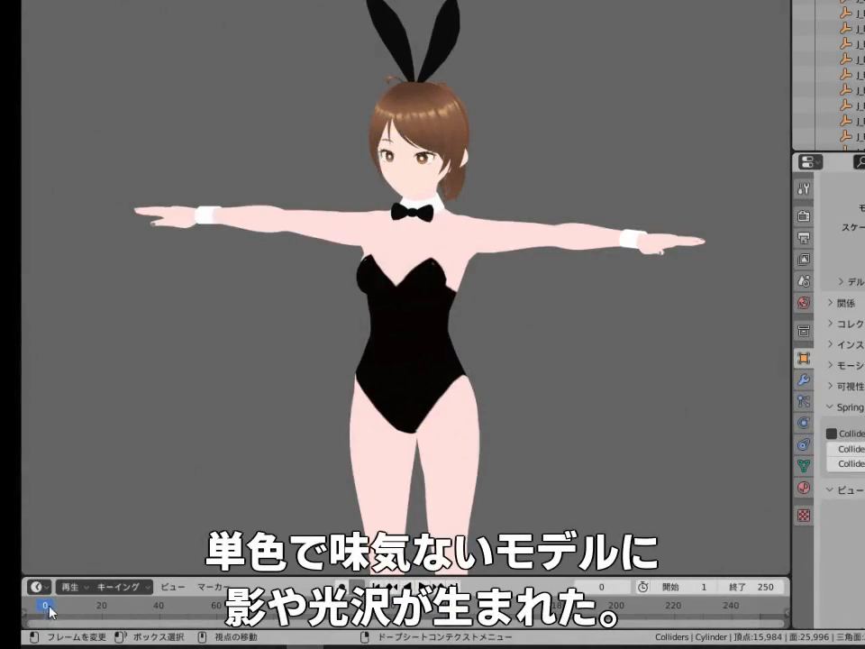
# - Scrub the timeline from frame 0 to frame 49 and examine the textured suit and fishnets from several angles
pyautogui.moveTo(49, 611); pyautogui.dragTo(176, 609)
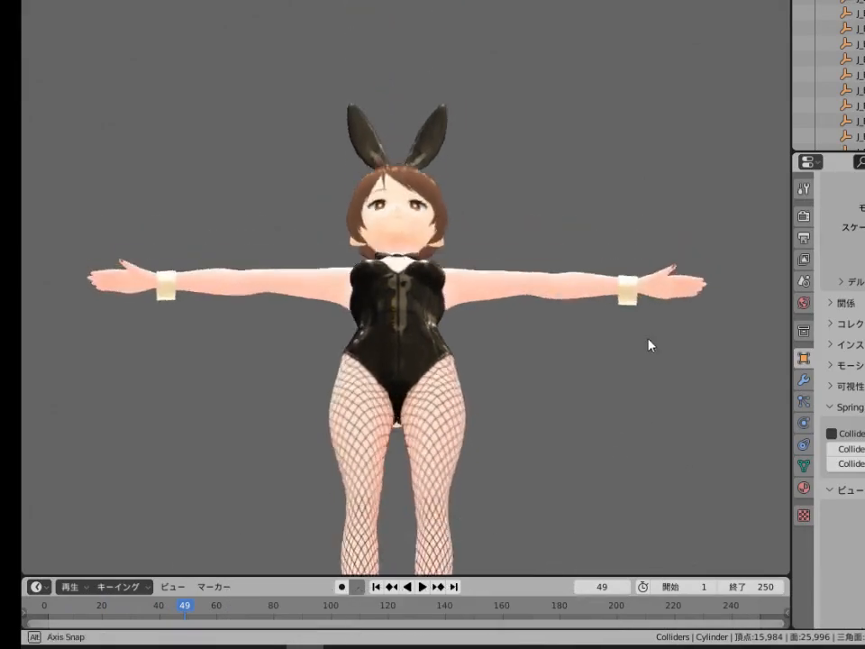
pyautogui.scroll(4, 643, 346)
pyautogui.moveTo(639, 348)
pyautogui.mouseDown(button='middle')
pyautogui.moveTo(644, 396)
pyautogui.moveTo(589, 347)
pyautogui.moveTo(591, 324)
pyautogui.moveTo(627, 344)
pyautogui.mouseUp(button='middle')
pyautogui.scroll(2, 651, 348)
pyautogui.keyDown('alt'); pyautogui.keyDown('shift'); pyautogui.moveTo(608, 549); pyautogui.dragTo(618, 433); pyautogui.keyUp('shift'); pyautogui.keyUp('alt')
pyautogui.keyDown('alt'); pyautogui.keyDown('shift'); pyautogui.moveTo(619, 268); pyautogui.dragTo(625, 450); pyautogui.keyUp('shift'); pyautogui.keyUp('alt')
pyautogui.scroll(4, 625, 450)
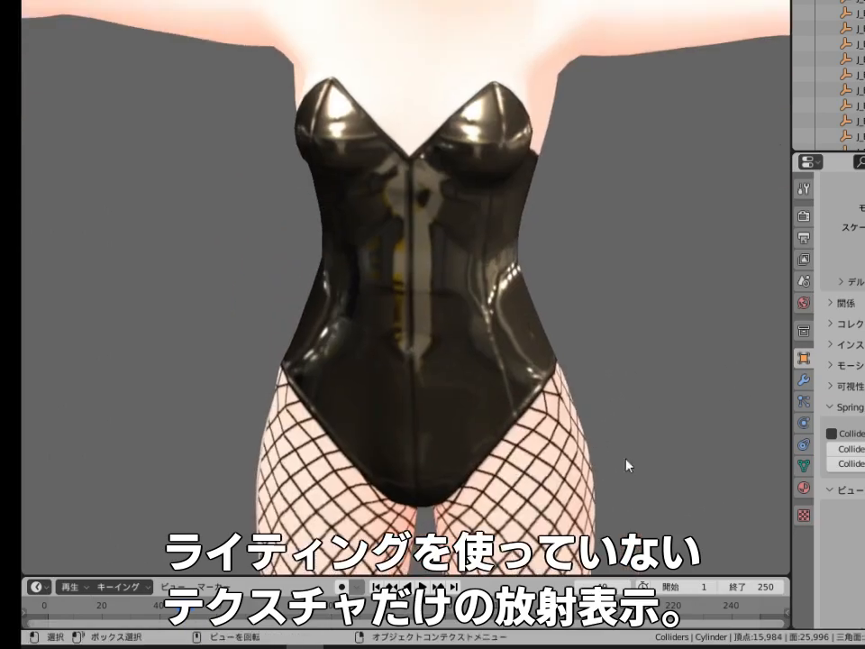
pyautogui.scroll(-6, 625, 455)
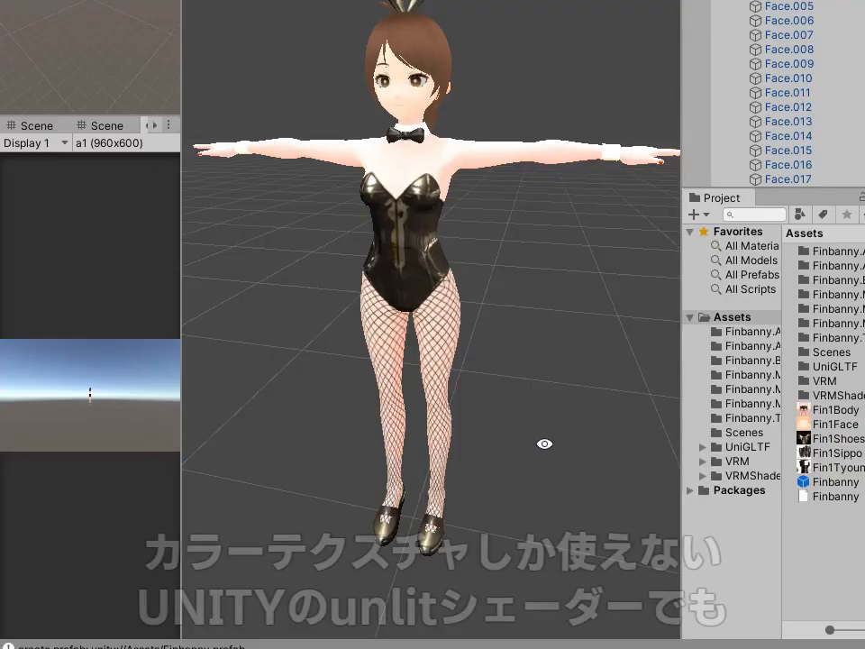
# - Switch to Unity and examine the character's suit, fishnets, ears and shoes under the unlit shader from various angles and distances
pyautogui.keyDown('alt'); pyautogui.moveTo(545, 443); pyautogui.dragTo(643, 405); pyautogui.keyUp('alt')
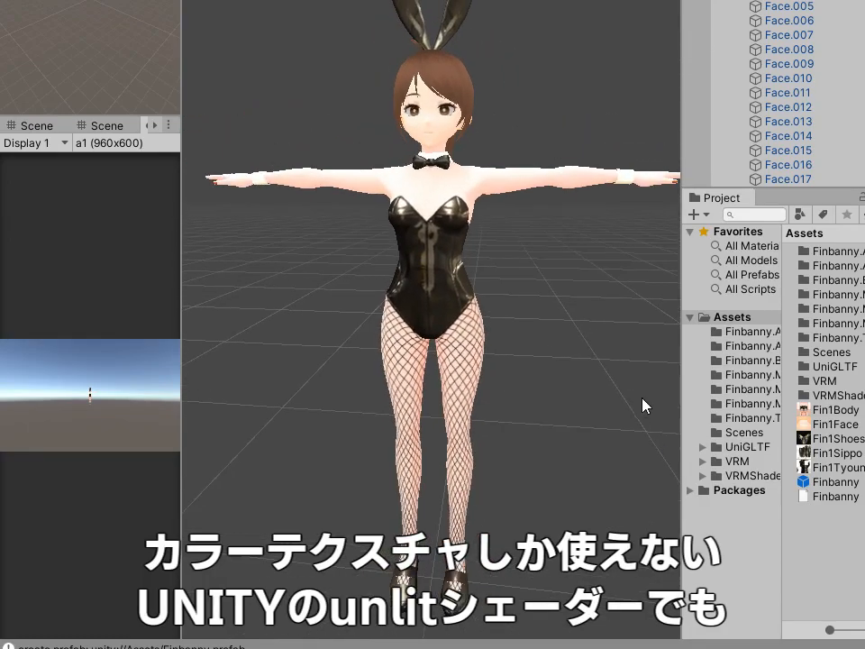
pyautogui.scroll(5, 629, 468)
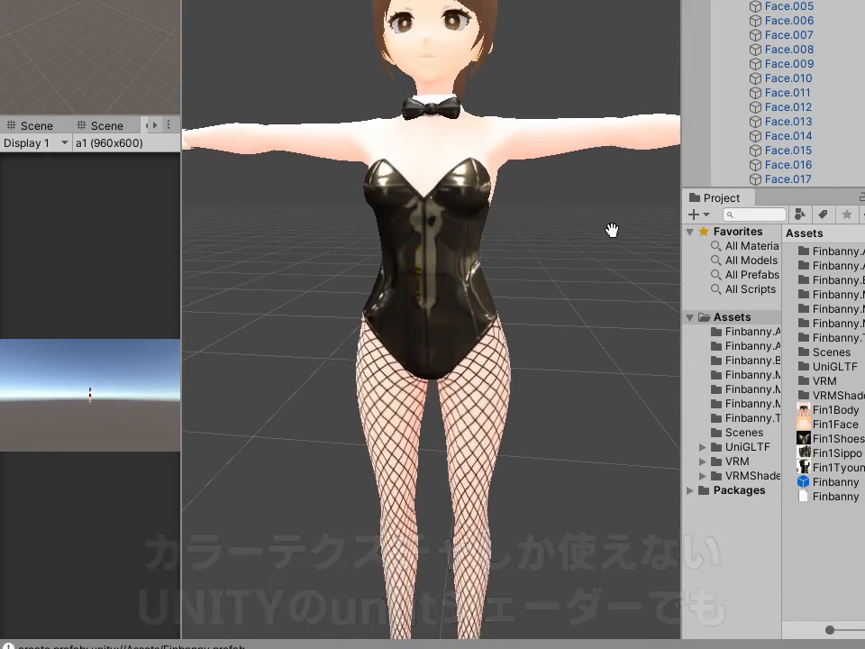
pyautogui.keyDown('alt'); pyautogui.moveTo(621, 172); pyautogui.dragTo(625, 207); pyautogui.keyUp('alt')
pyautogui.moveTo(627, 189); pyautogui.dragTo(622, 336, button='middle')
pyautogui.keyDown('alt'); pyautogui.moveTo(614, 337); pyautogui.dragTo(599, 195, button='right'); pyautogui.keyUp('alt')
pyautogui.scroll(-5, 599, 195)
pyautogui.keyDown('alt'); pyautogui.moveTo(599, 195); pyautogui.dragTo(601, 441); pyautogui.keyUp('alt')
pyautogui.scroll(3, 601, 441)
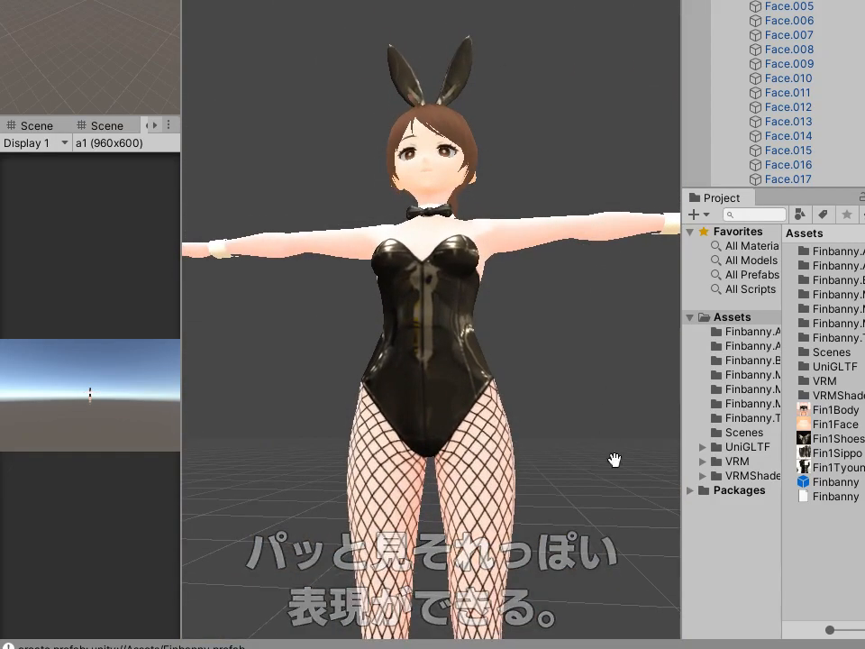
pyautogui.moveTo(602, 441); pyautogui.dragTo(598, 216, button='middle')
pyautogui.keyDown('alt'); pyautogui.moveTo(597, 226); pyautogui.dragTo(609, 299); pyautogui.keyUp('alt')
pyautogui.moveTo(608, 299); pyautogui.dragTo(583, 400, button='middle')
pyautogui.scroll(-10, 674, 538)
pyautogui.keyDown('alt'); pyautogui.moveTo(570, 429); pyautogui.dragTo(577, 458); pyautogui.keyUp('alt')
pyautogui.moveTo(622, 352); pyautogui.dragTo(622, 436, button='middle')
pyautogui.scroll(5, 621, 436)
pyautogui.keyDown('alt'); pyautogui.moveTo(613, 403); pyautogui.dragTo(639, 462); pyautogui.keyUp('alt')
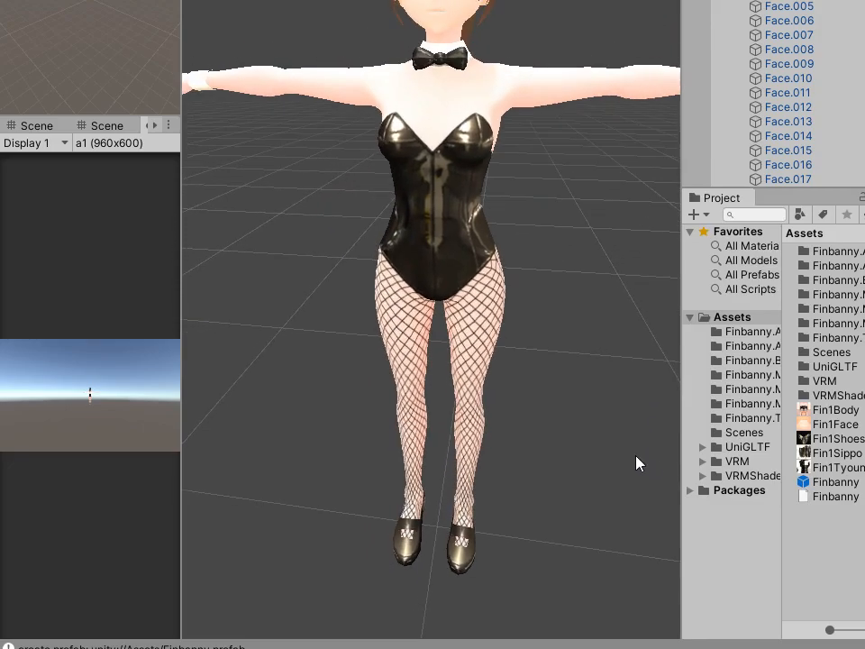